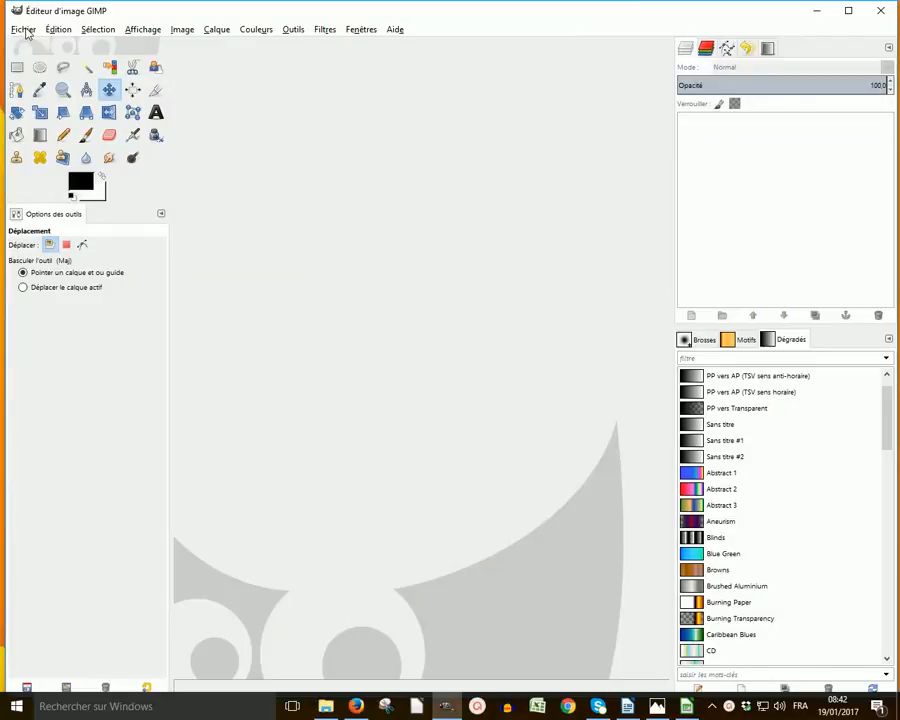
# - Create a new 640 × 400 px image and fill its background from top to bottom with a linear Blue Green gradient
pyautogui.click(45, 48)
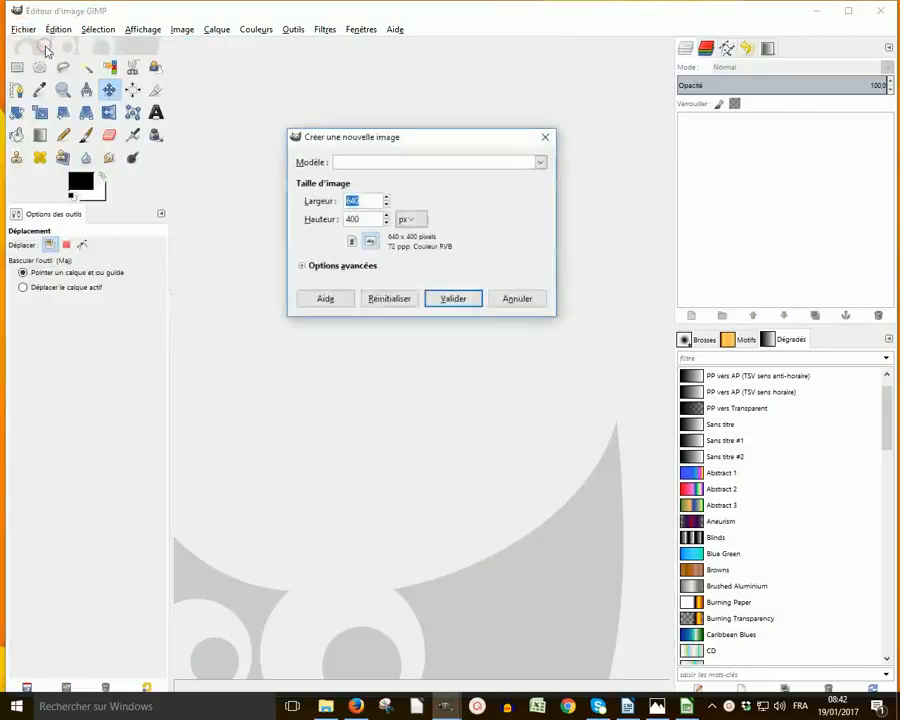
pyautogui.click(463, 302)
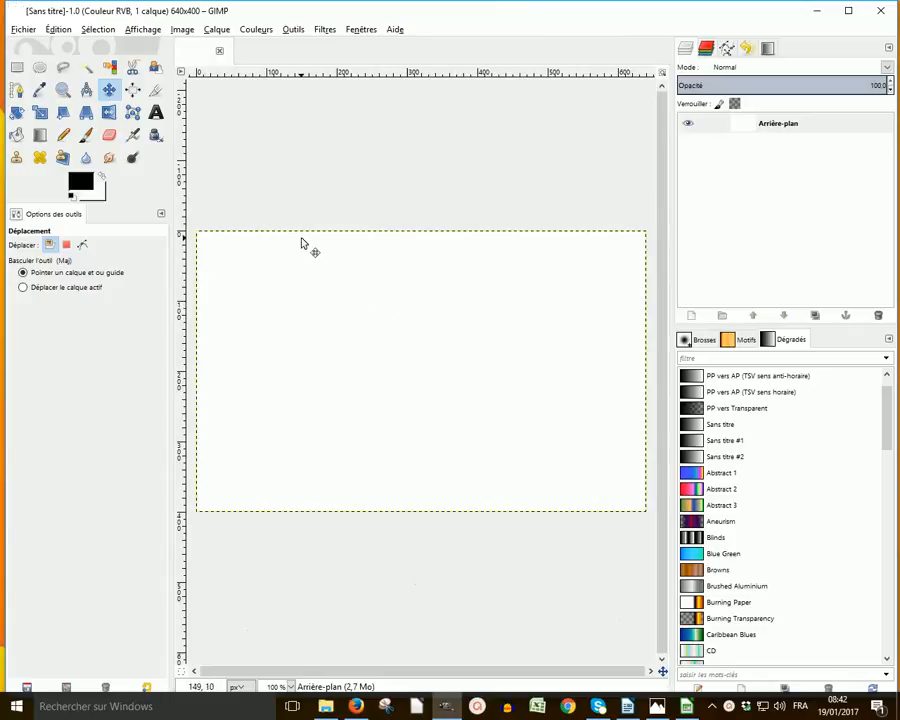
pyautogui.click(41, 135)
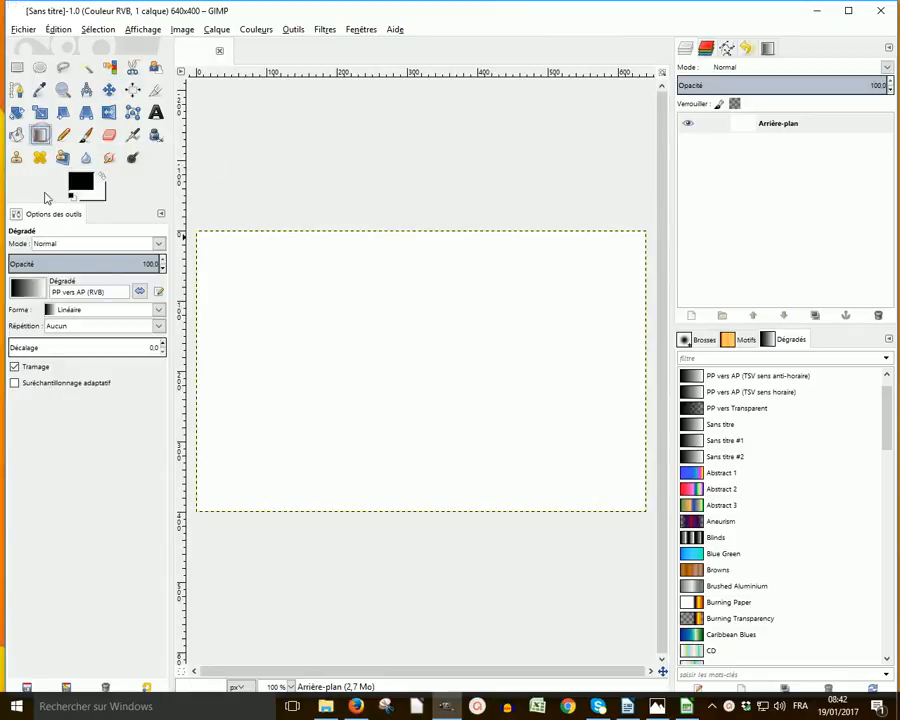
pyautogui.click(34, 291)
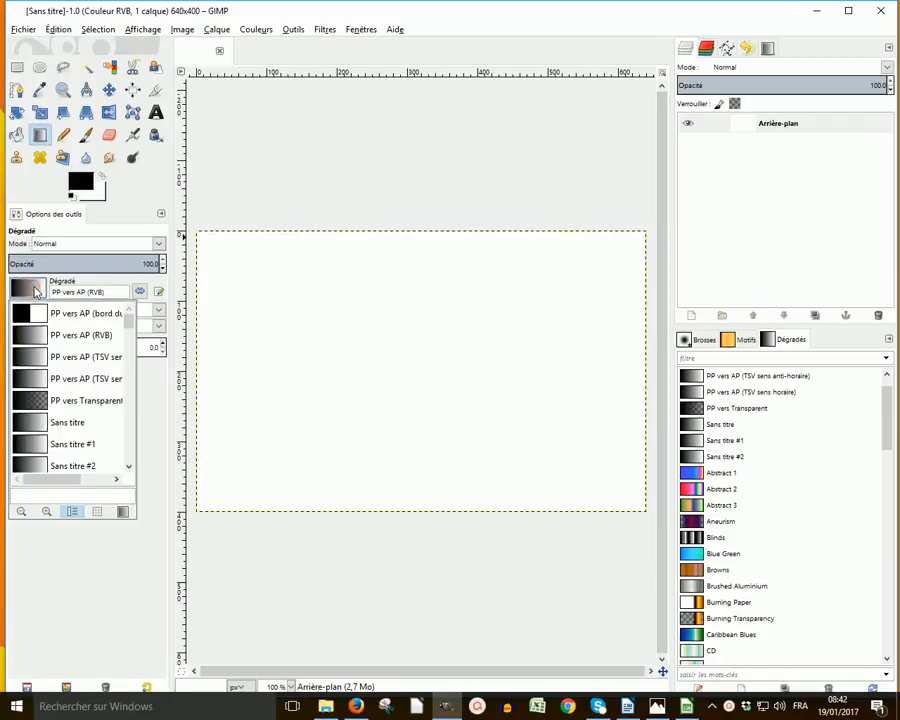
pyautogui.moveTo(128, 325)
pyautogui.mouseDown()
pyautogui.moveTo(130, 383)
pyautogui.moveTo(137, 343)
pyautogui.mouseUp()
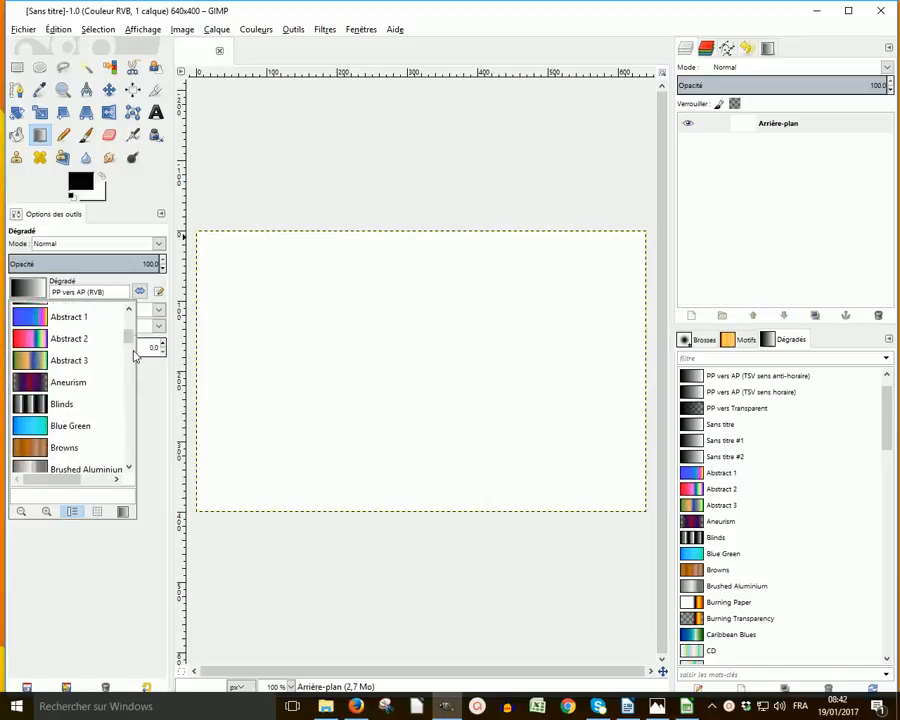
pyautogui.click(24, 425)
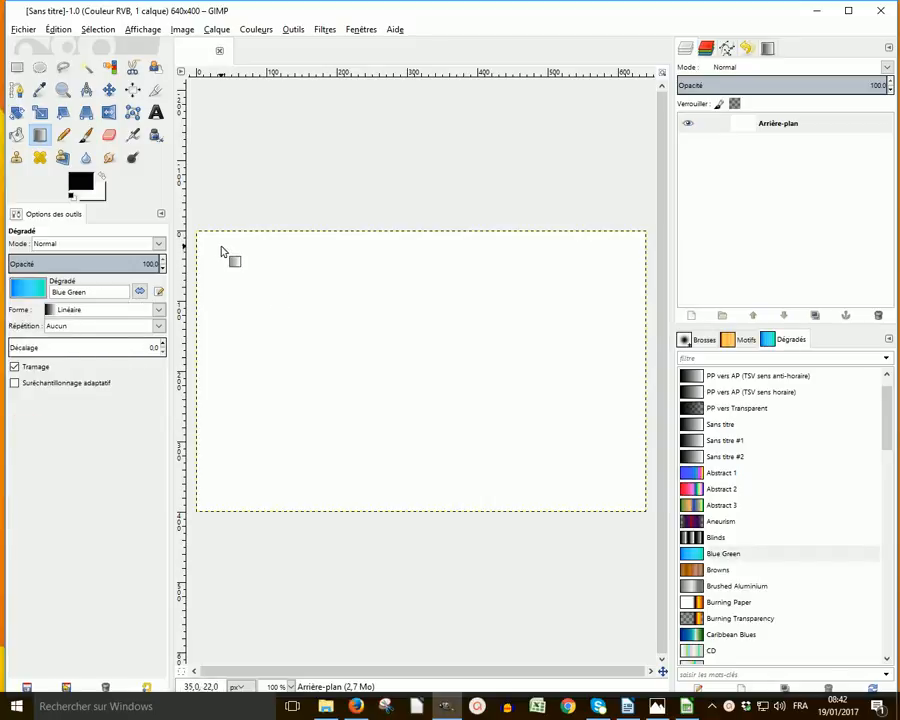
pyautogui.click(286, 242)
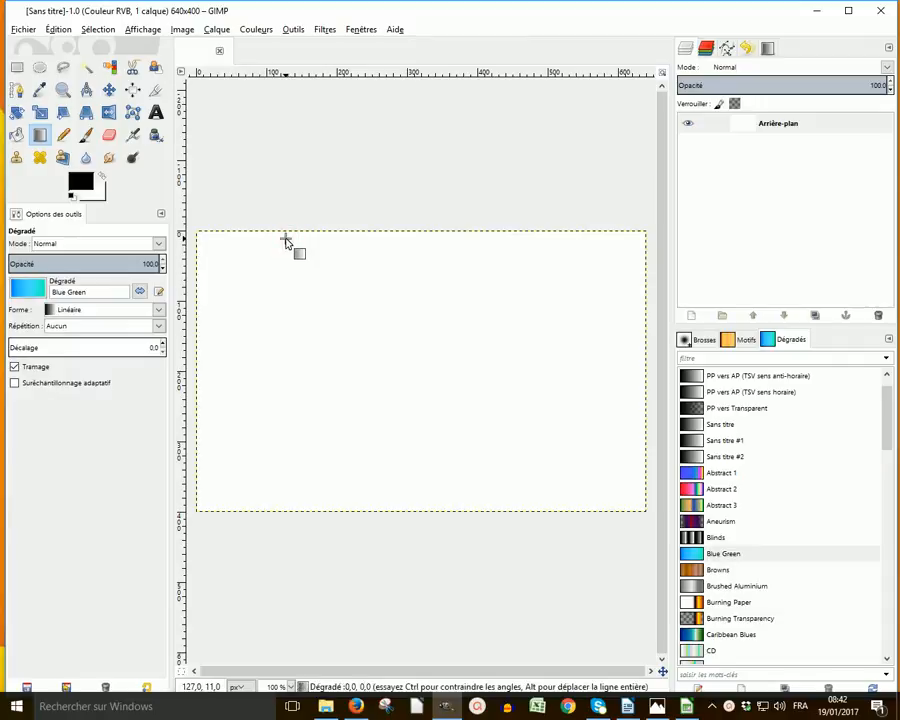
pyautogui.moveTo(286, 242); pyautogui.dragTo(336, 507)
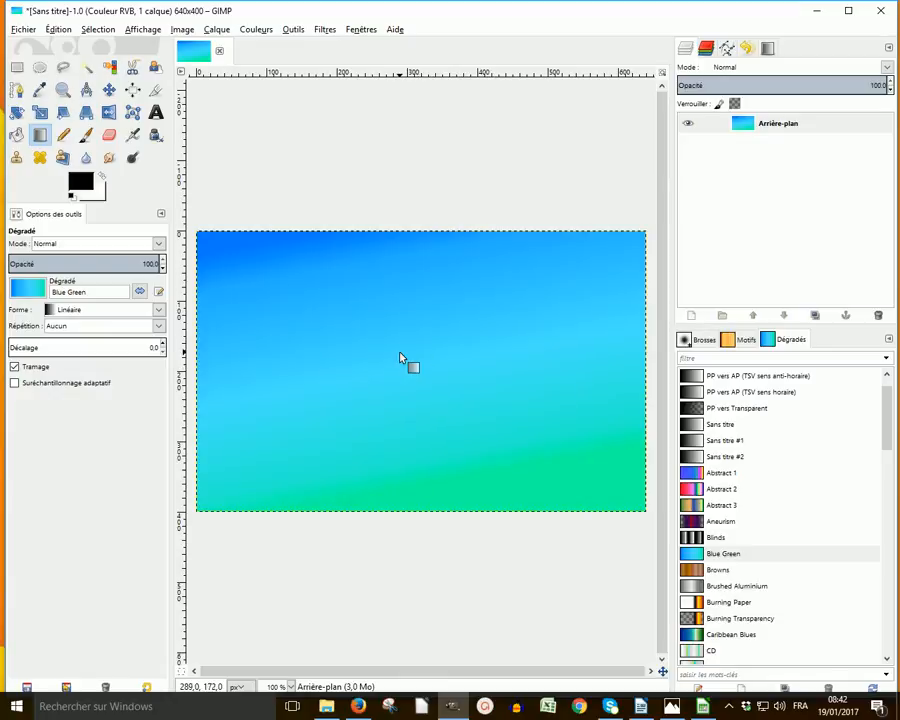
# - Add a text box about 367 × 102 px in the middle of the image containing "Bonjour"
pyautogui.click(156, 113)
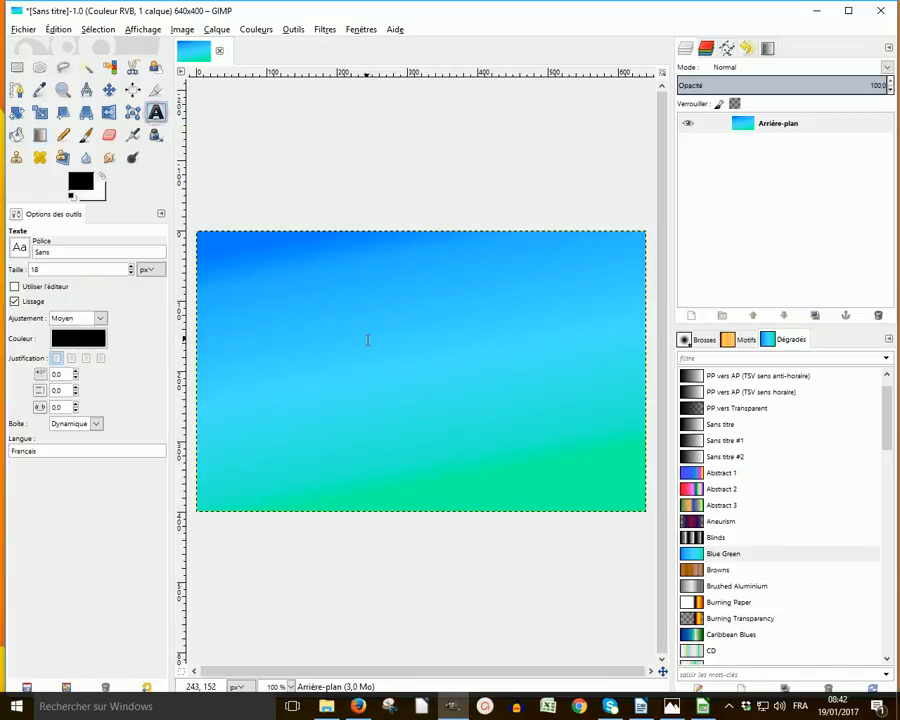
pyautogui.moveTo(304, 344); pyautogui.dragTo(564, 422)
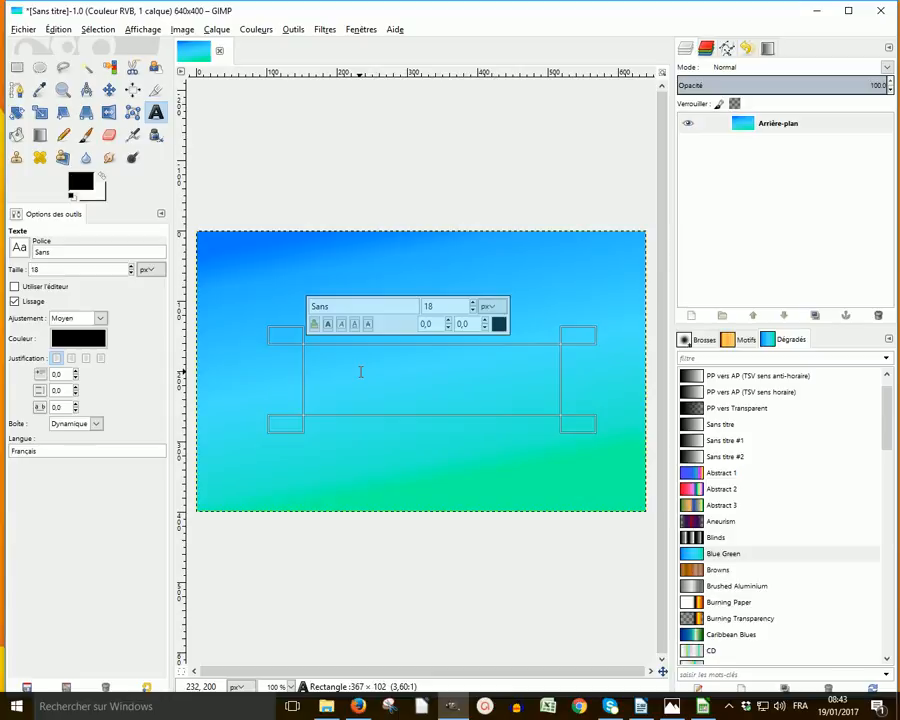
pyautogui.write('Bonjour')
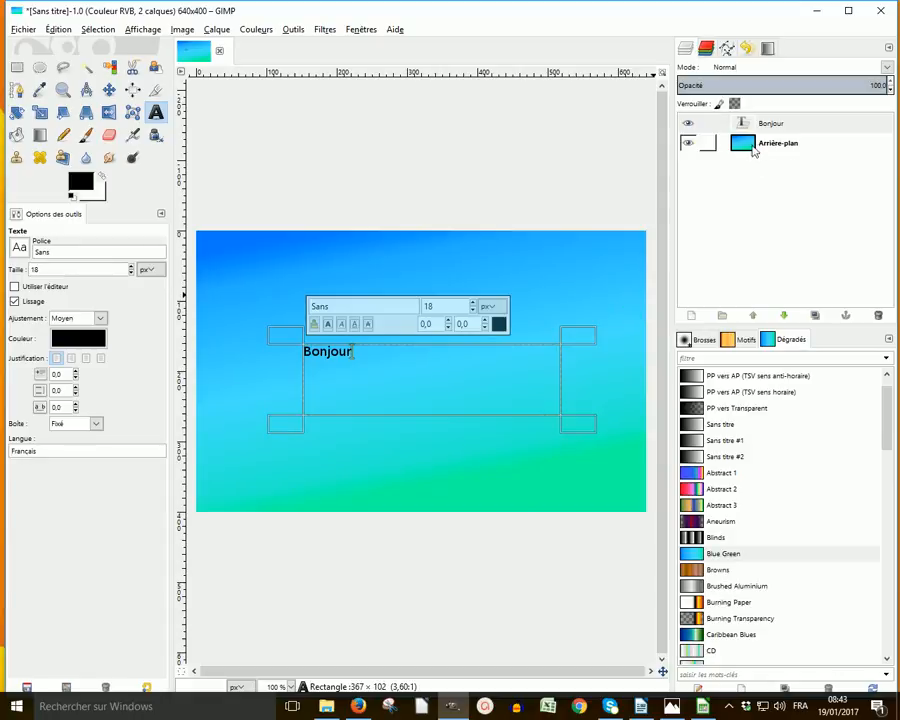
# - Reselect the Bonjour text layer and set the size of its whole text to 50 px
pyautogui.click(750, 146)
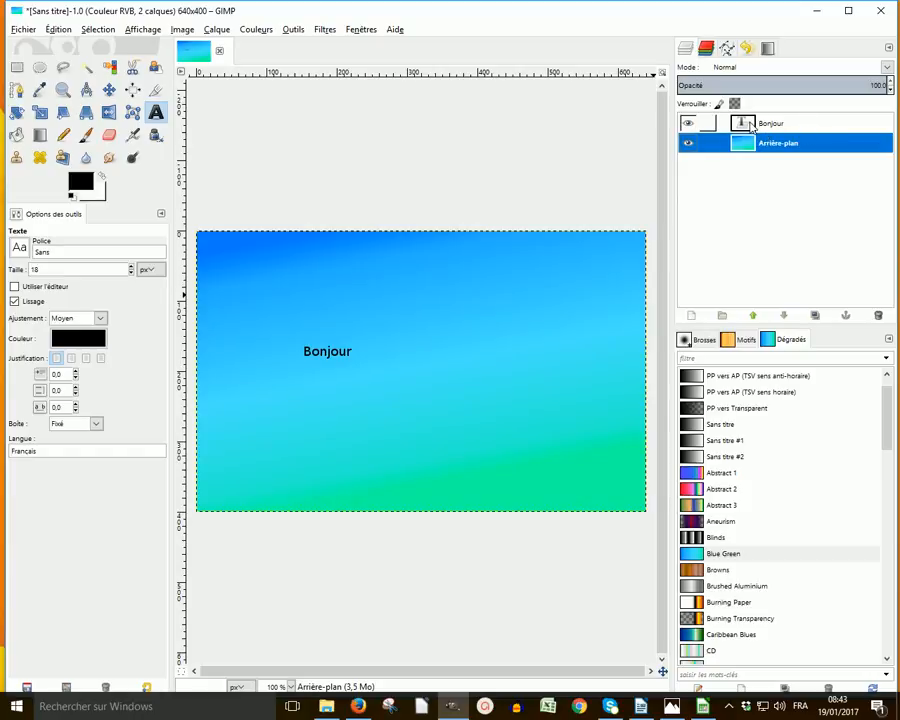
pyautogui.click(751, 124)
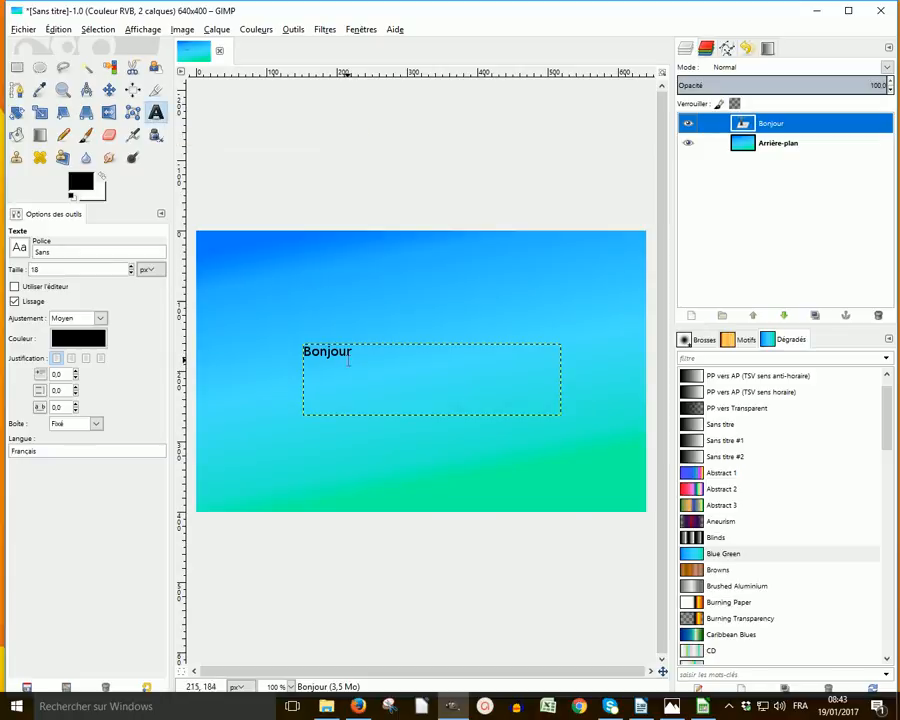
pyautogui.moveTo(353, 357); pyautogui.dragTo(300, 362)
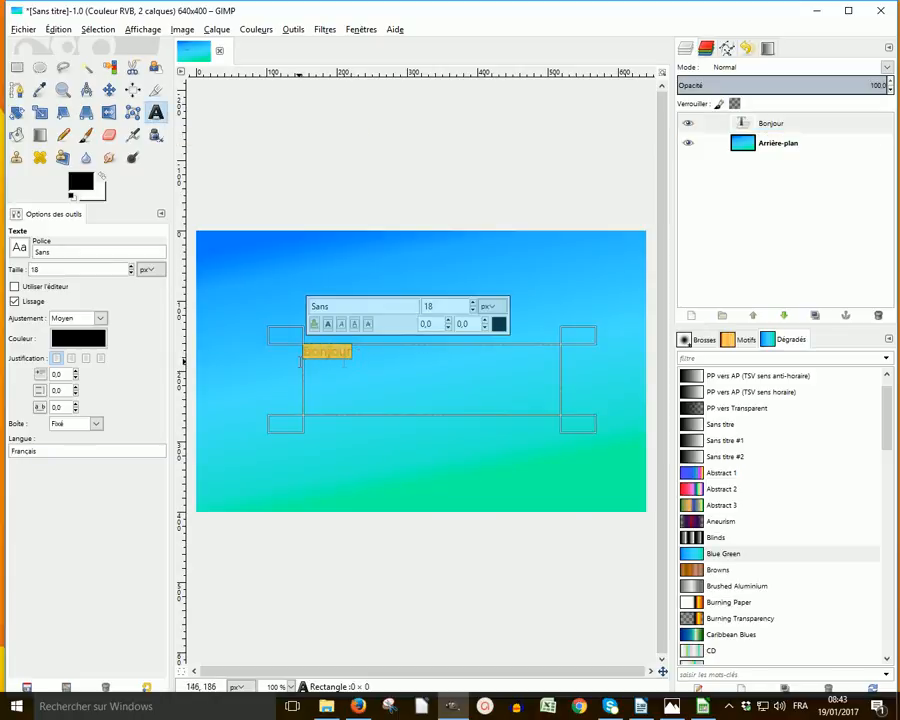
pyautogui.doubleClick(430, 306)
pyautogui.write('50')
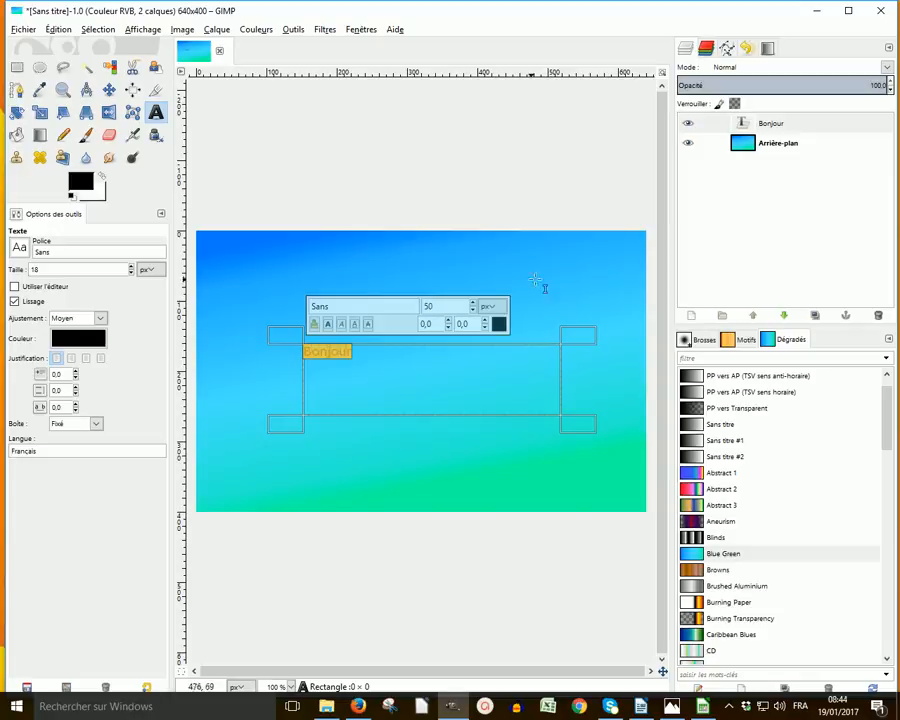
pyautogui.click(494, 386)
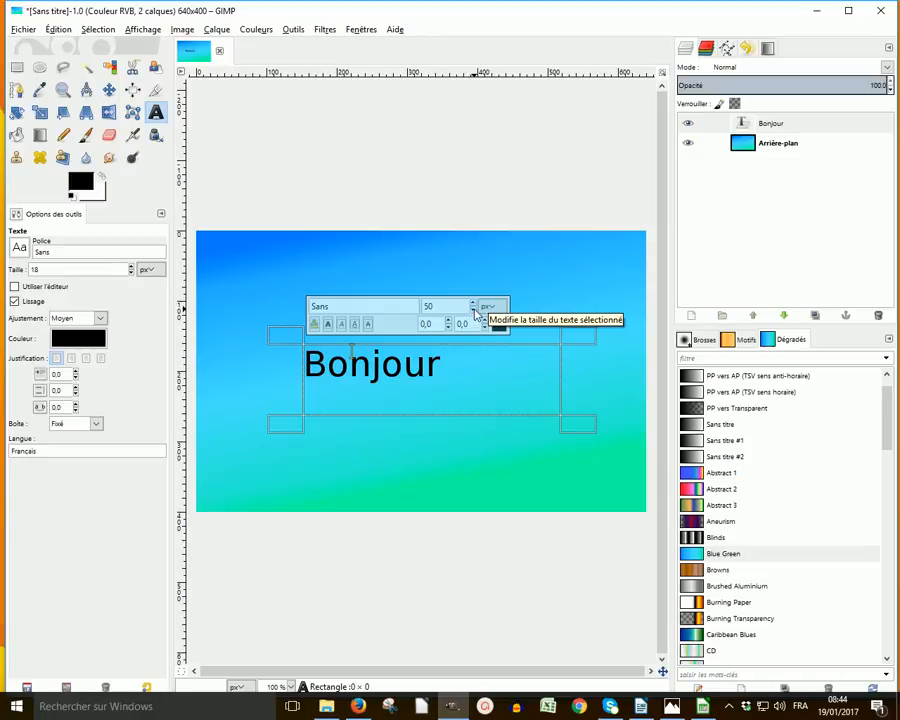
# - Select the whole word "Bonjour" and reduce its text size to 40 px
pyautogui.scroll(-20, 475, 312)
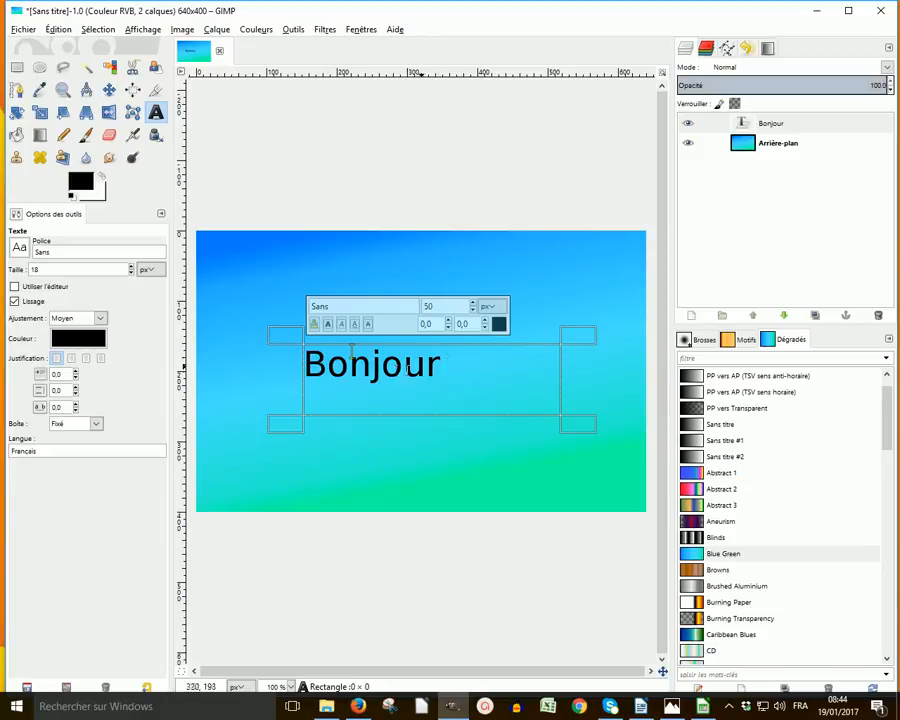
pyautogui.click(454, 360)
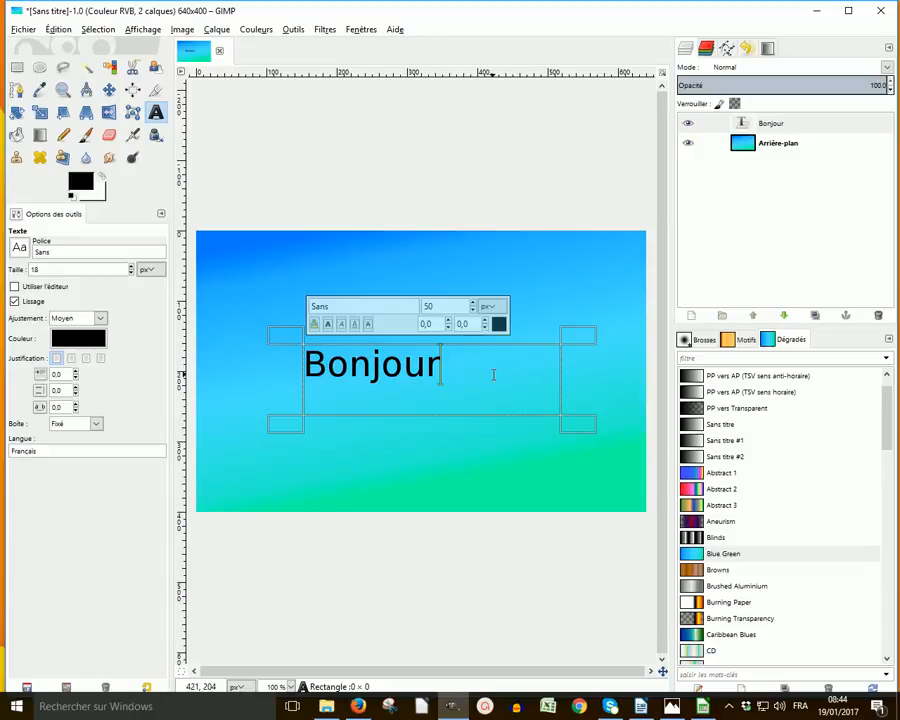
pyautogui.moveTo(440, 365); pyautogui.dragTo(300, 366)
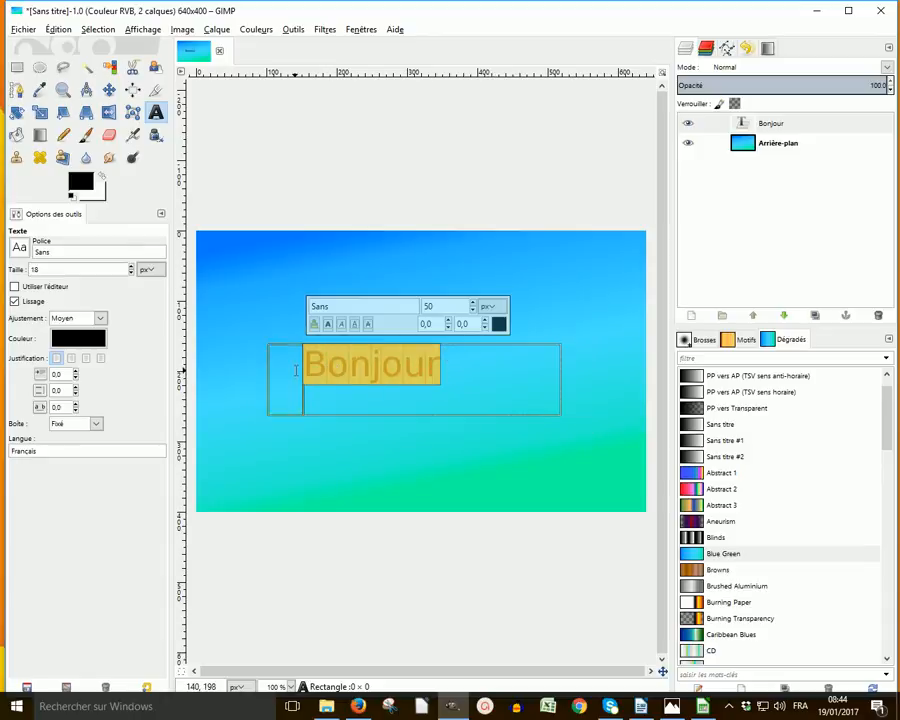
pyautogui.click(473, 310)
pyautogui.click(473, 310)
pyautogui.click(473, 310)
pyautogui.click(473, 310)
pyautogui.click(473, 310)
pyautogui.click(473, 310)
pyautogui.click(473, 310)
pyautogui.click(473, 310)
pyautogui.click(473, 310)
pyautogui.click(473, 310)
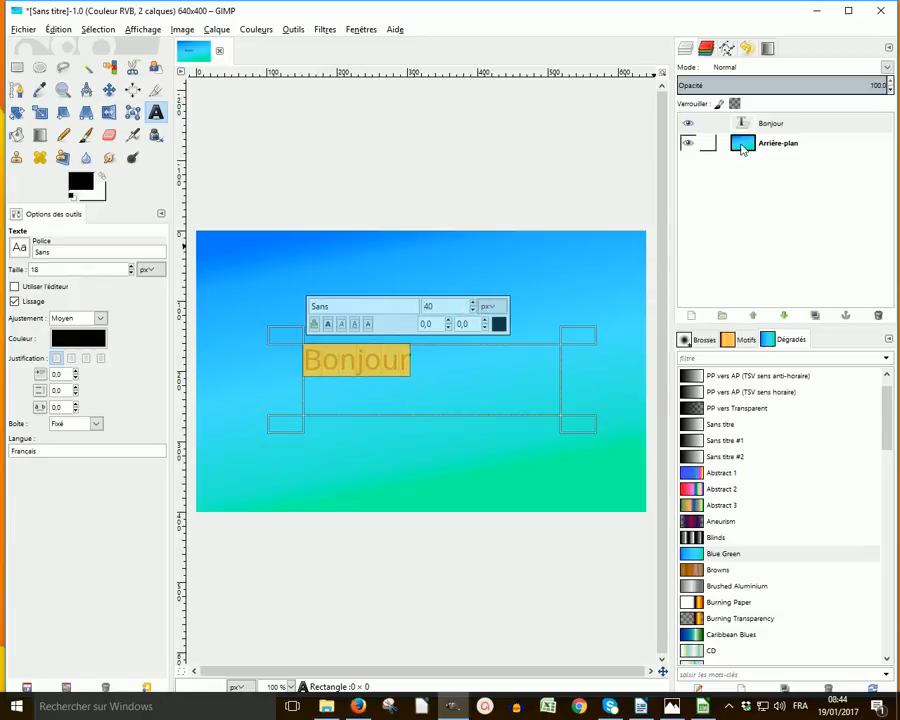
# - Try to move the Bonjour text up and to the left with the Move tool, and undo the layer move
pyautogui.click(742, 146)
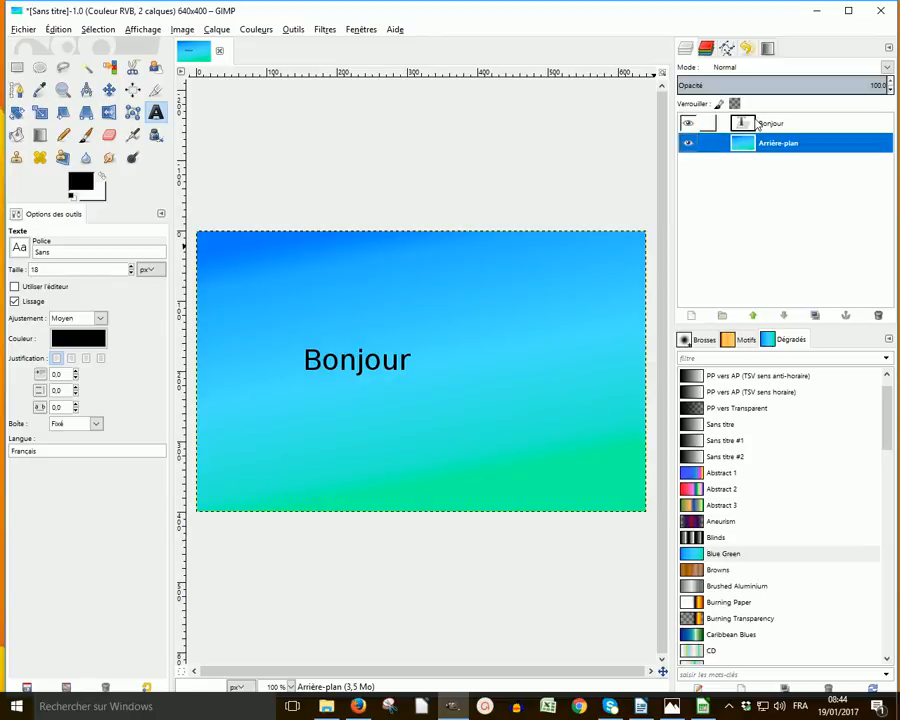
pyautogui.click(760, 122)
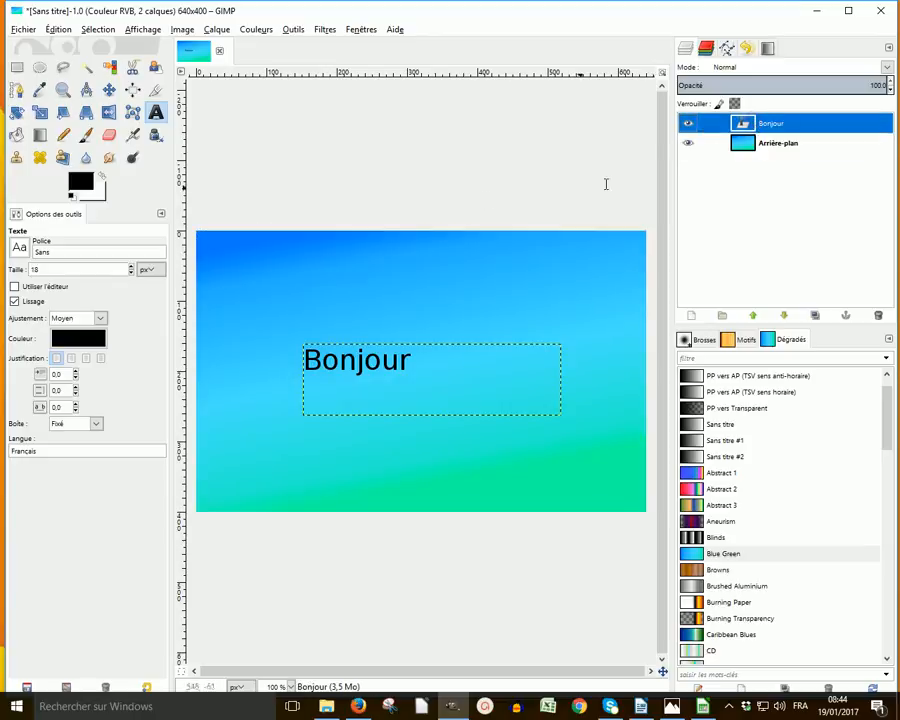
pyautogui.click(110, 90)
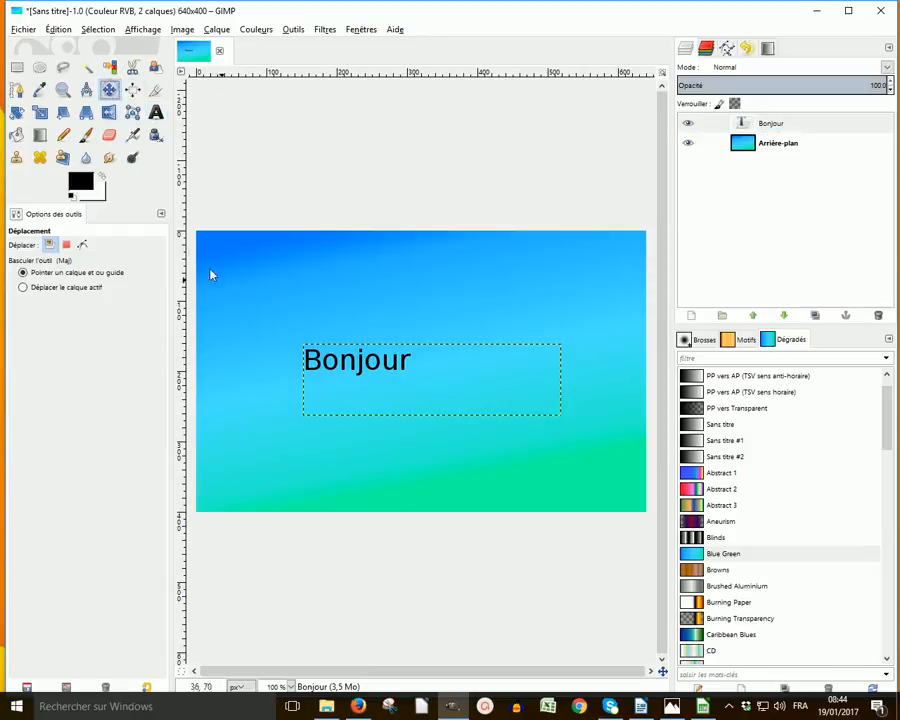
pyautogui.moveTo(378, 379); pyautogui.dragTo(336, 339)
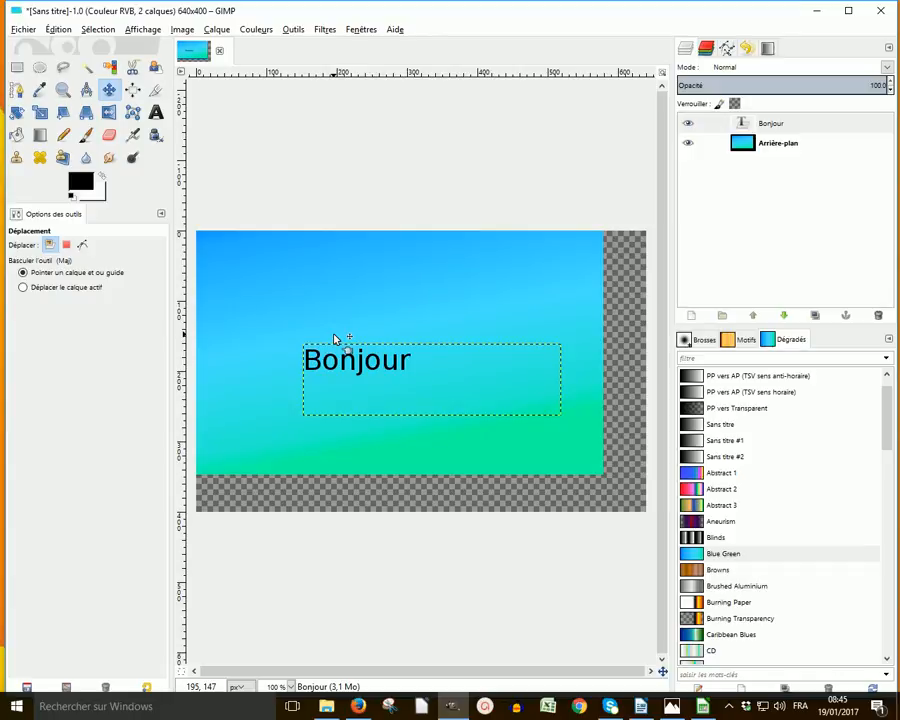
pyautogui.click(59, 31)
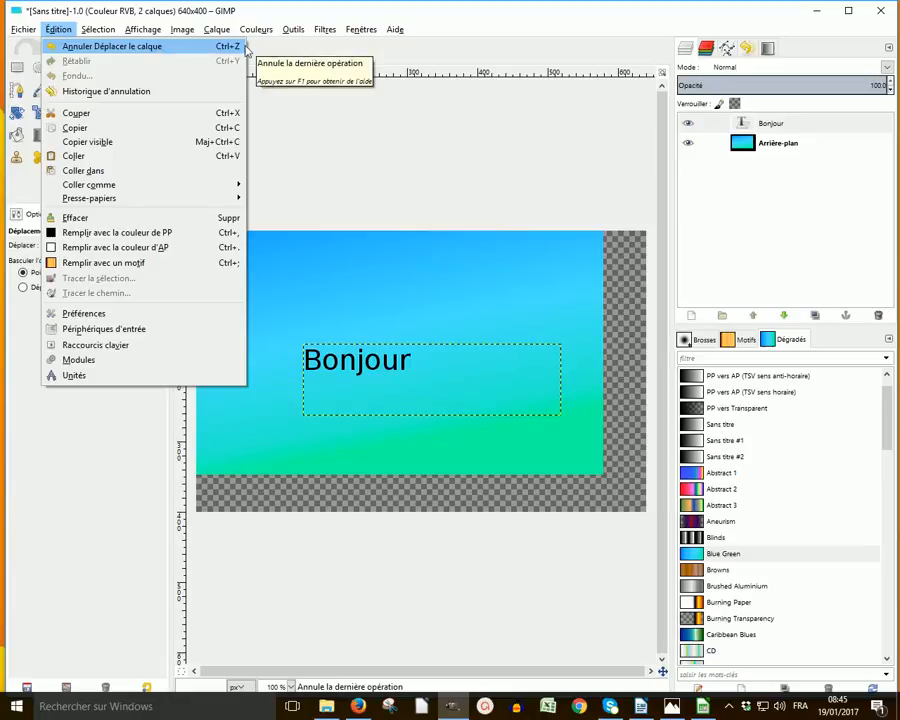
pyautogui.click(128, 47)
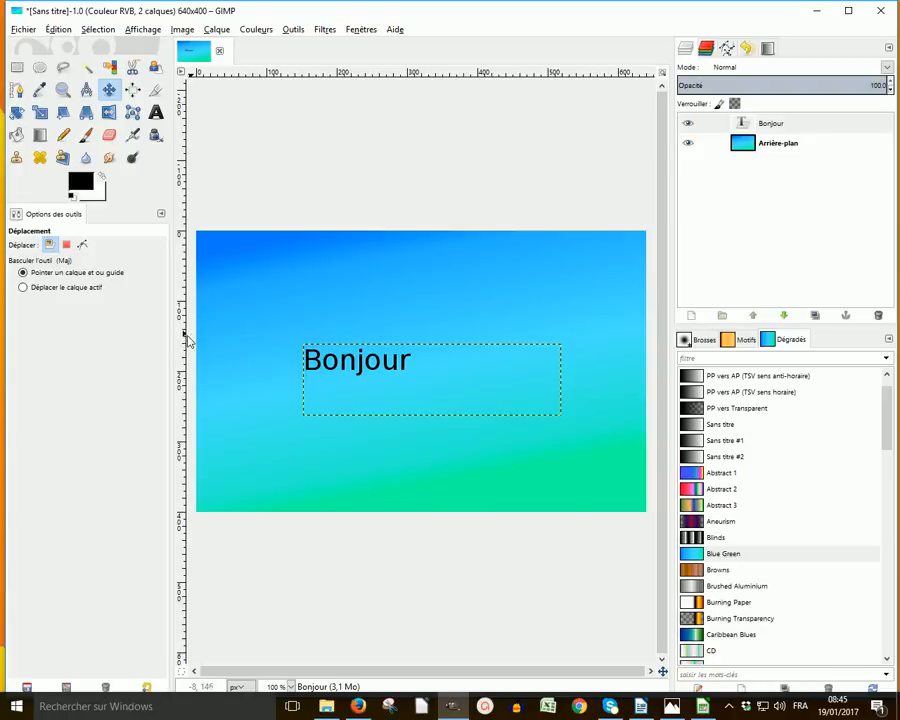
# - Set the Move tool to move the active layer, and shift the Bonjour text layer toward the image's upper-left corner
pyautogui.click(24, 289)
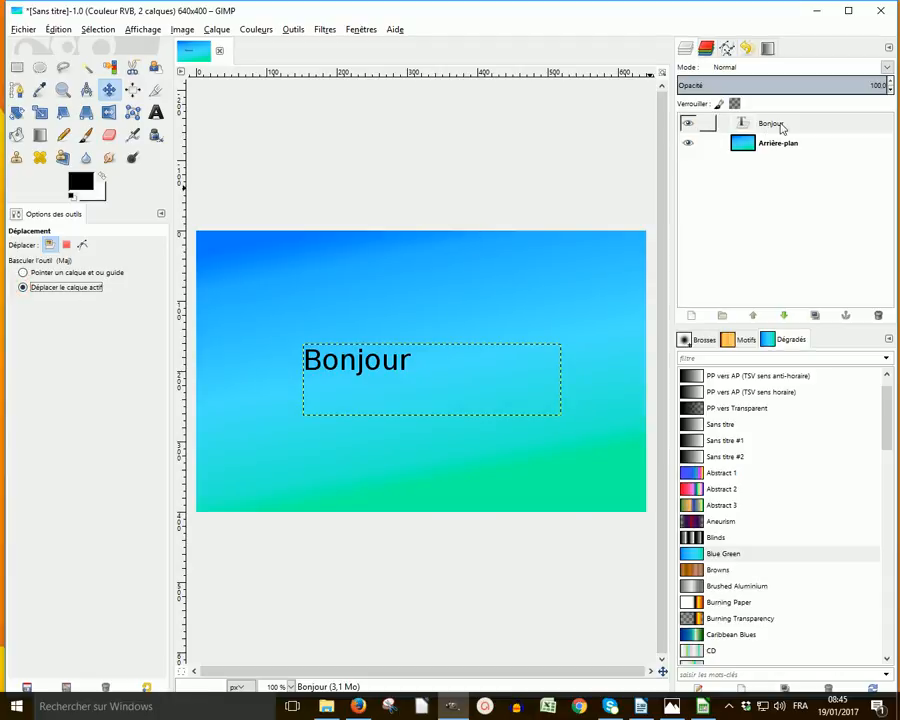
pyautogui.click(782, 128)
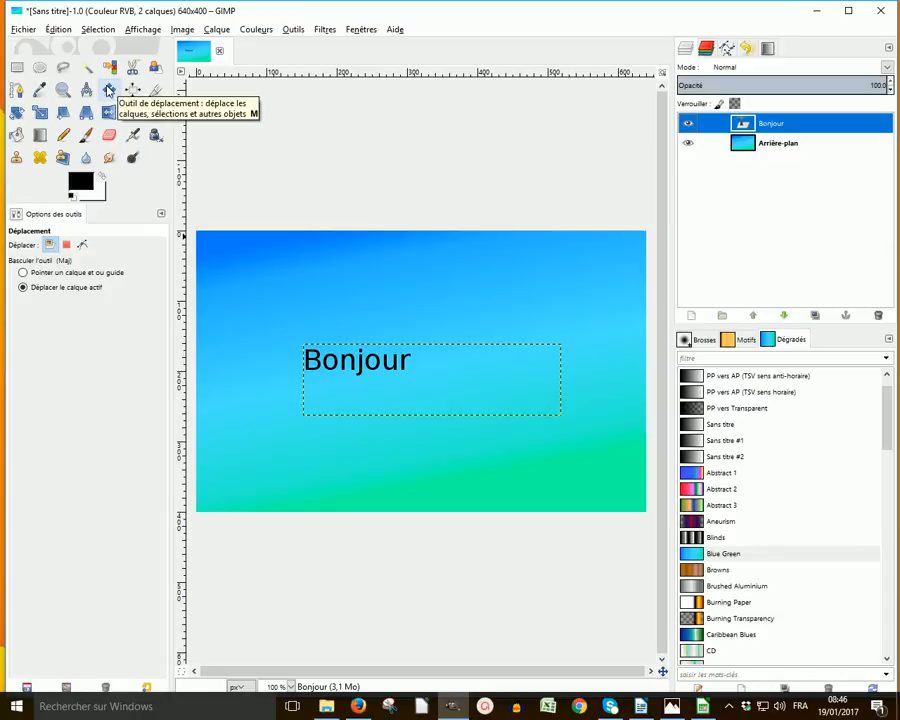
pyautogui.click(341, 372)
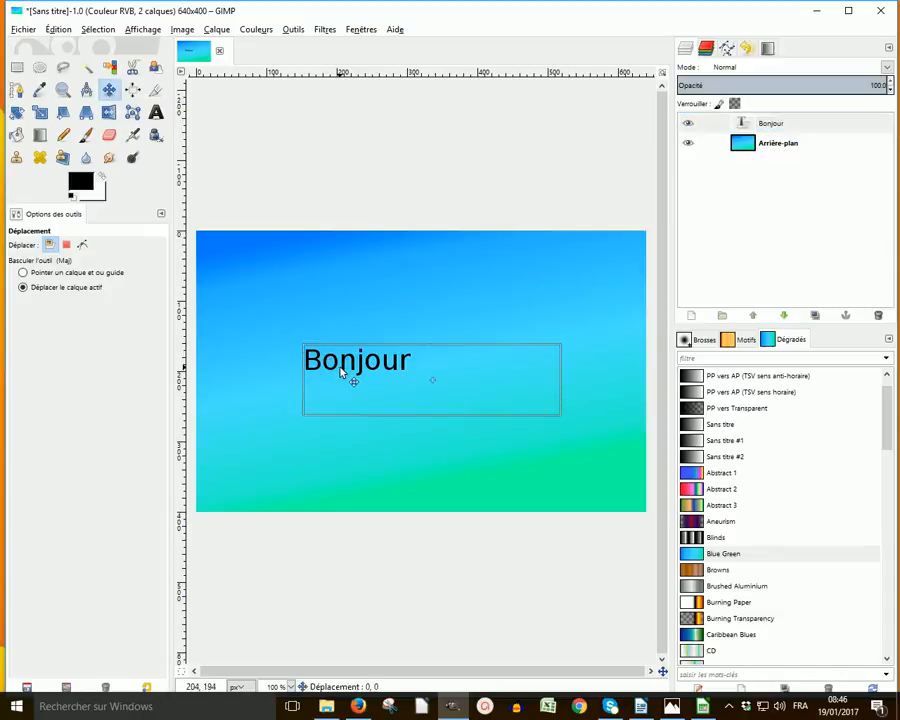
pyautogui.moveTo(341, 372); pyautogui.dragTo(283, 303)
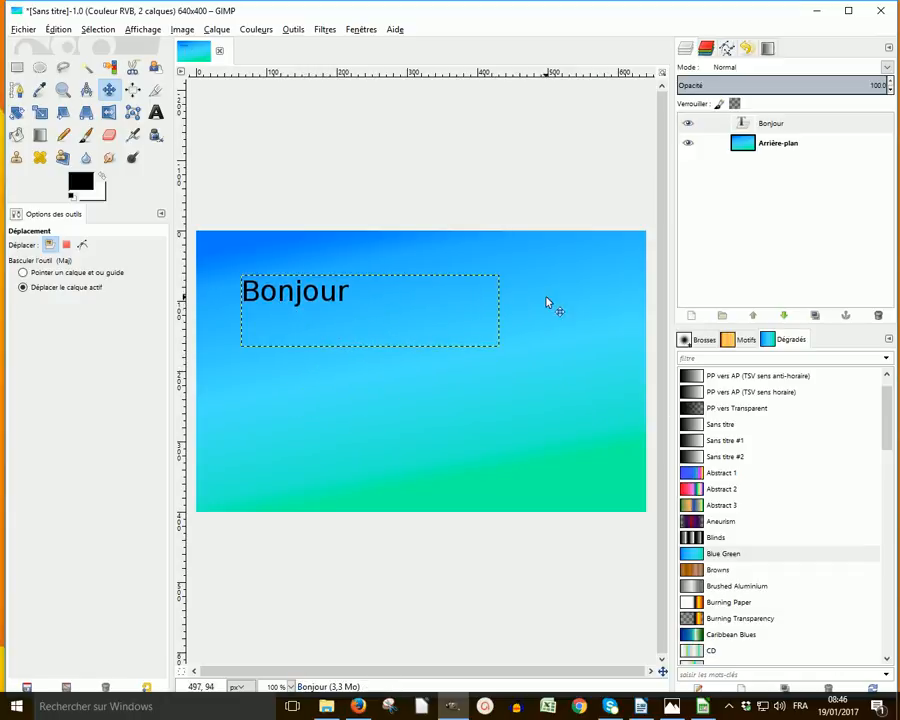
pyautogui.click(745, 145)
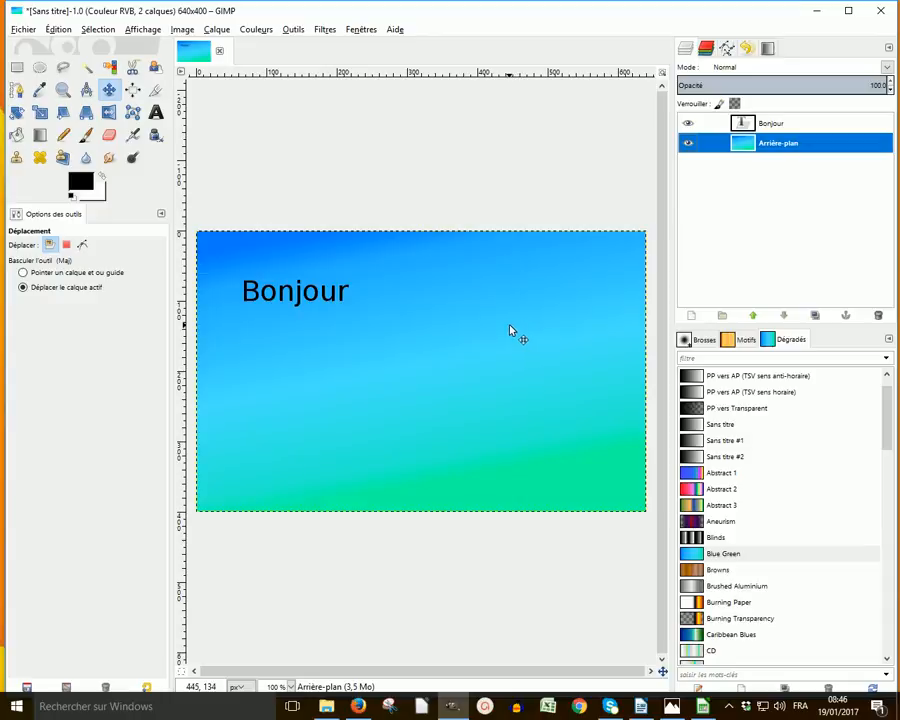
# - Create a new image from the A4 (300ppi) template, and switch to the gradient image and back to the blank page
pyautogui.click(23, 31)
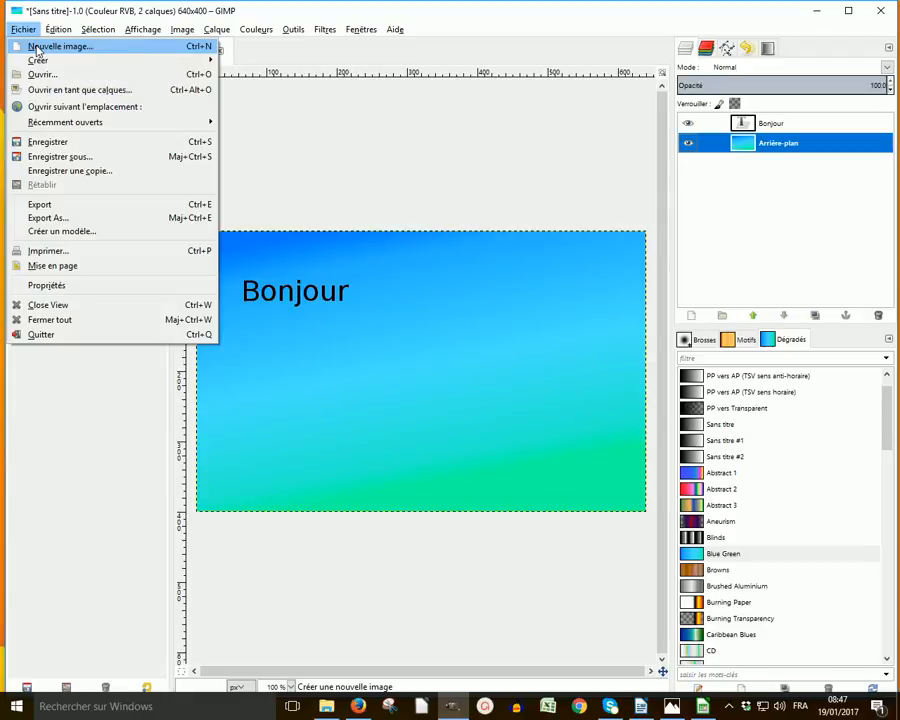
pyautogui.click(37, 48)
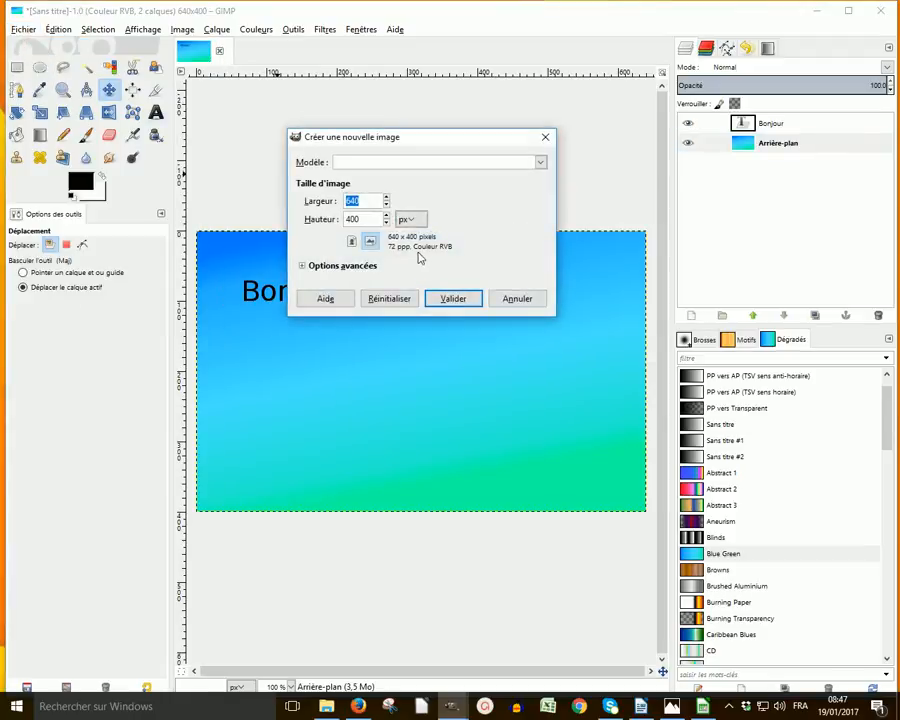
pyautogui.click(539, 163)
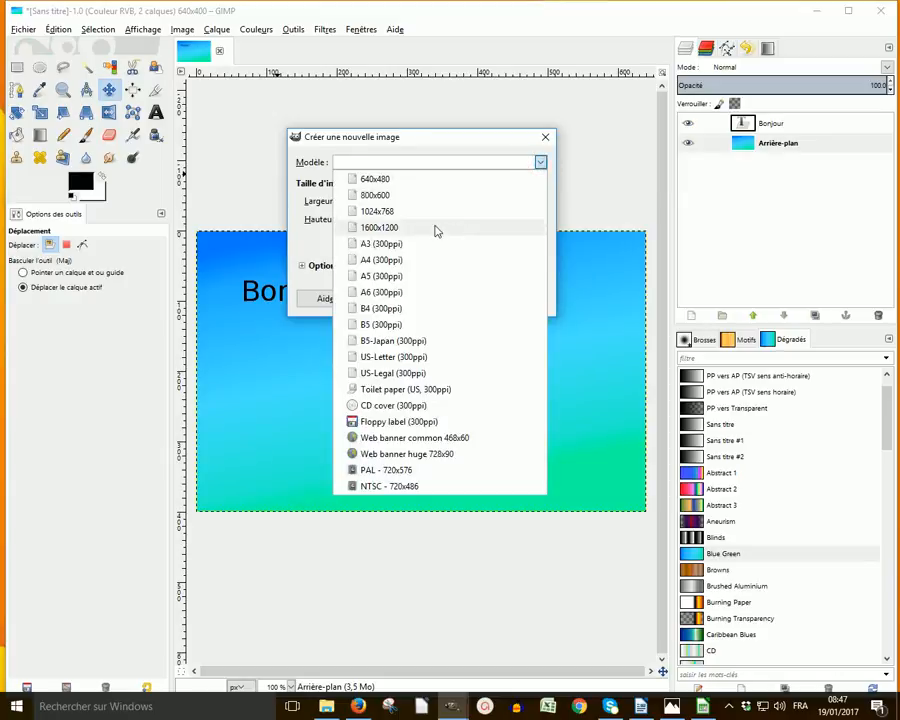
pyautogui.click(362, 261)
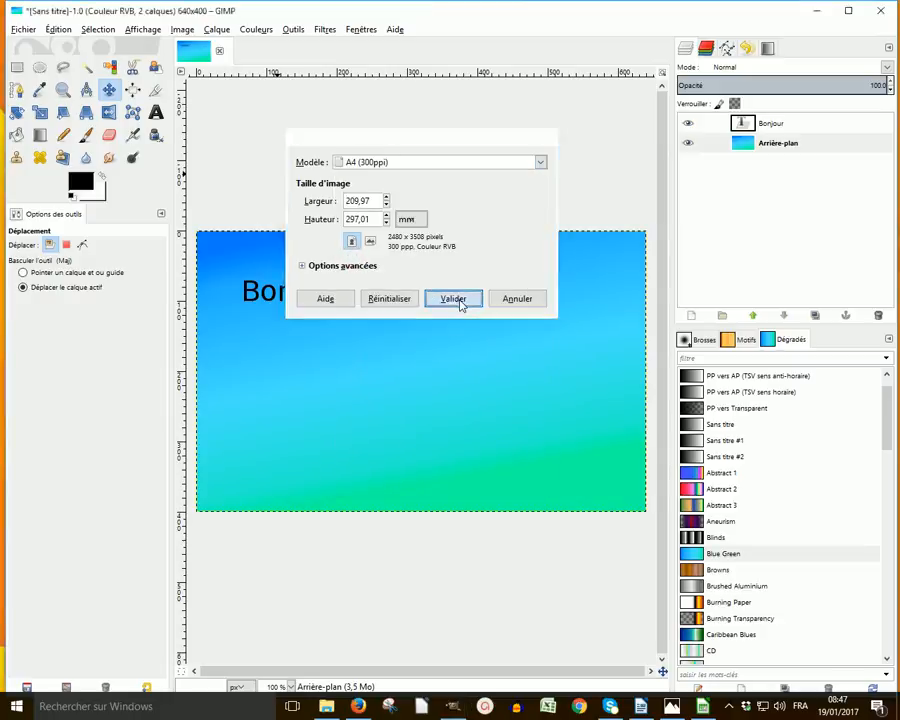
pyautogui.click(457, 301)
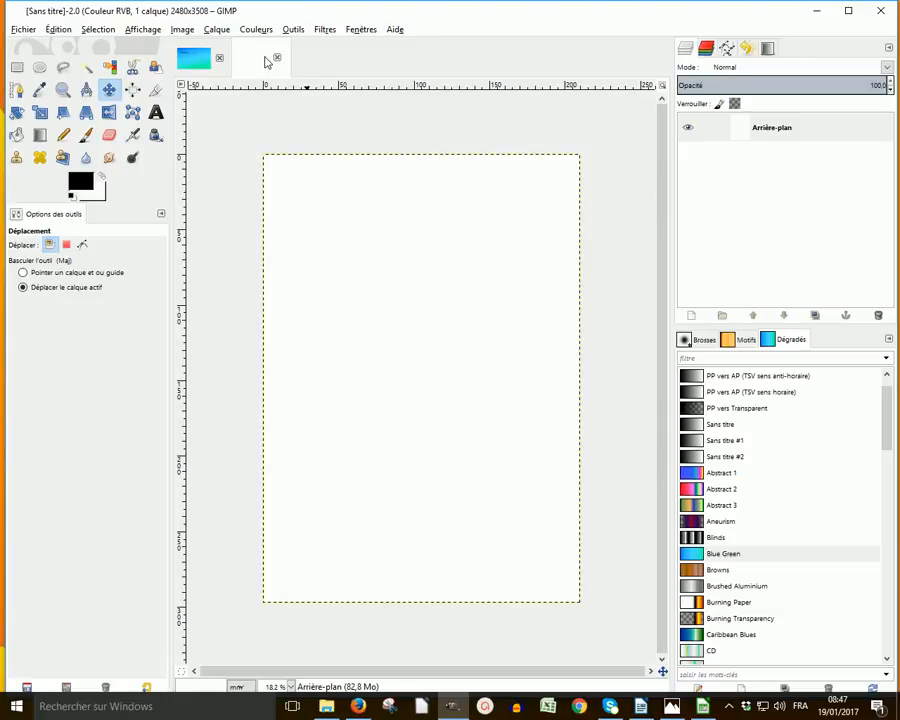
pyautogui.click(201, 64)
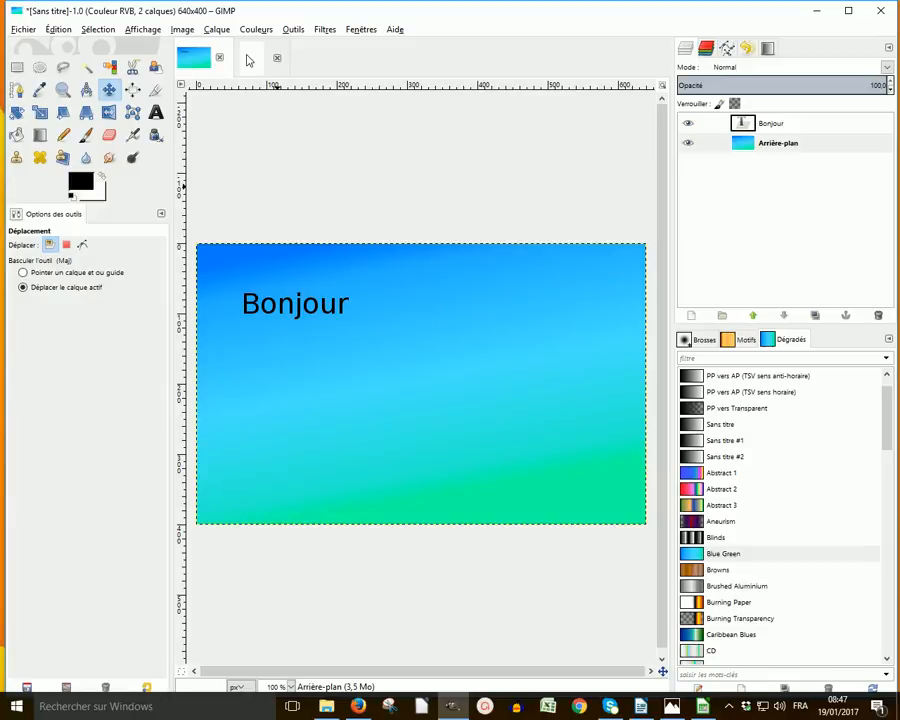
pyautogui.click(249, 61)
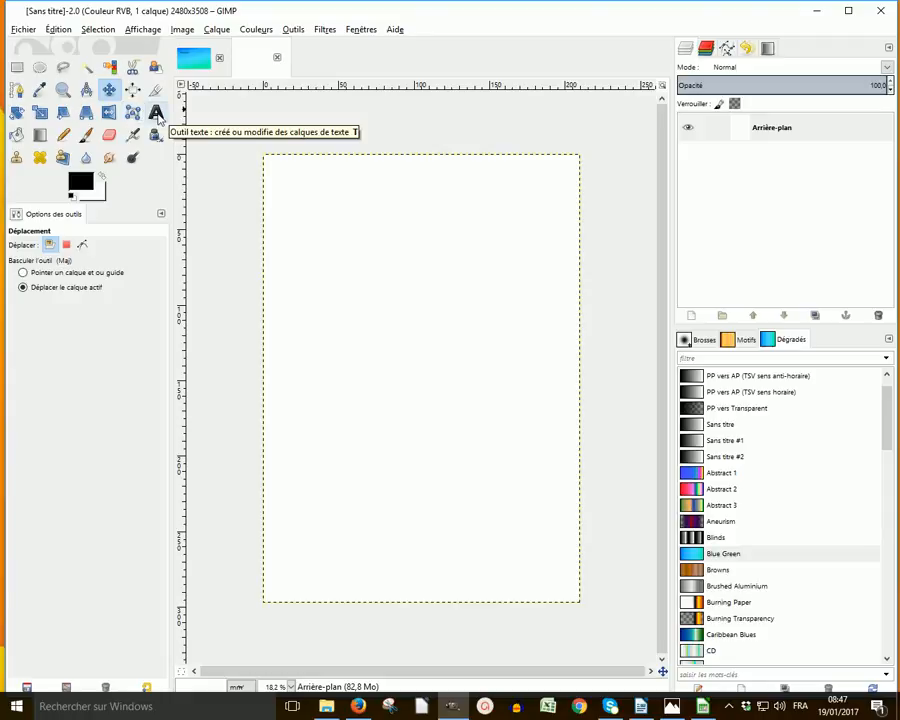
# - Draw a text frame about 153 × 57 mm on the A4 page, set the text size to 100 px and write "Bonjour"
pyautogui.click(156, 113)
pyautogui.moveTo(323, 273); pyautogui.dragTo(554, 360)
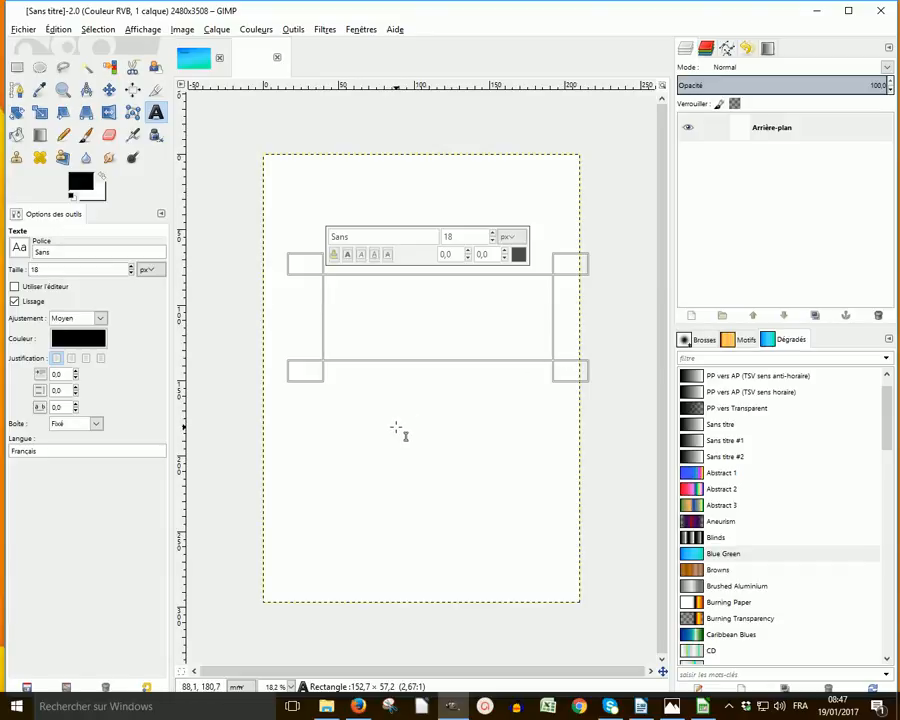
pyautogui.scroll(6, 457, 236)
pyautogui.doubleClick(457, 236)
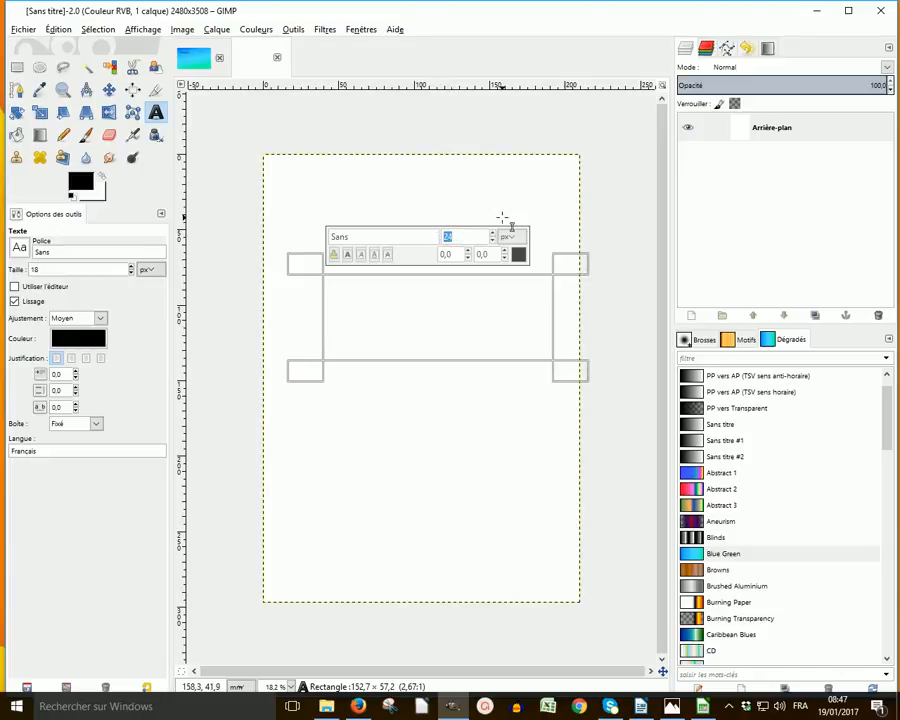
pyautogui.write('100')
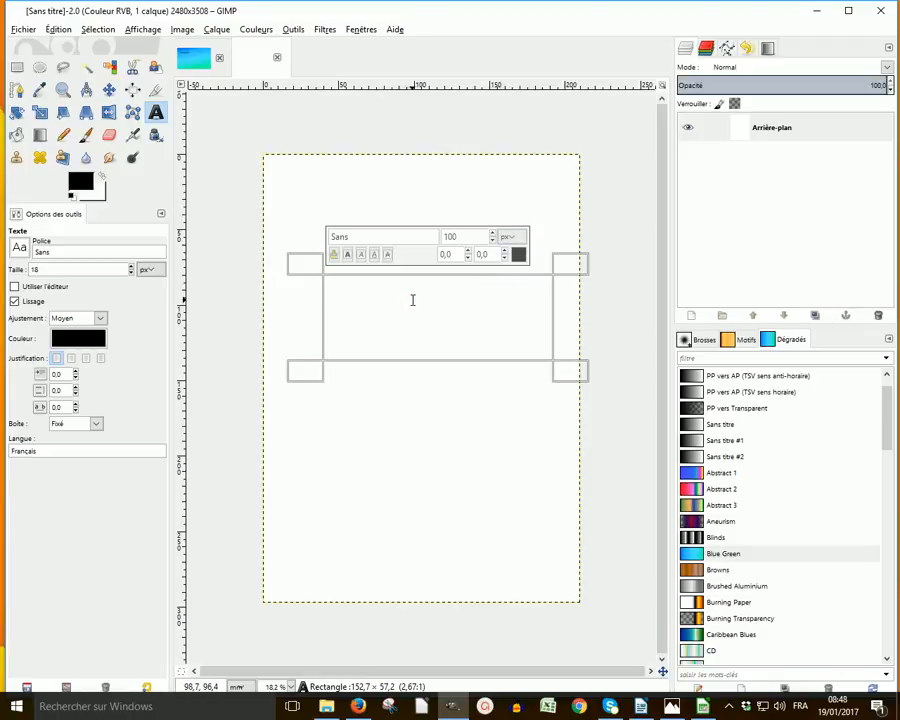
pyautogui.write('B')
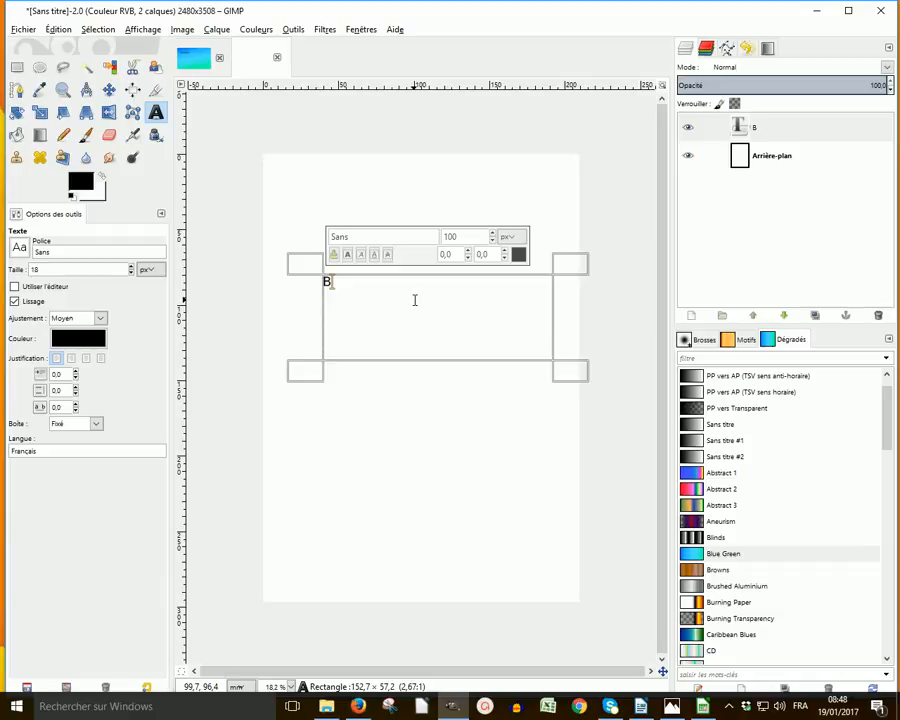
pyautogui.write('onjour')
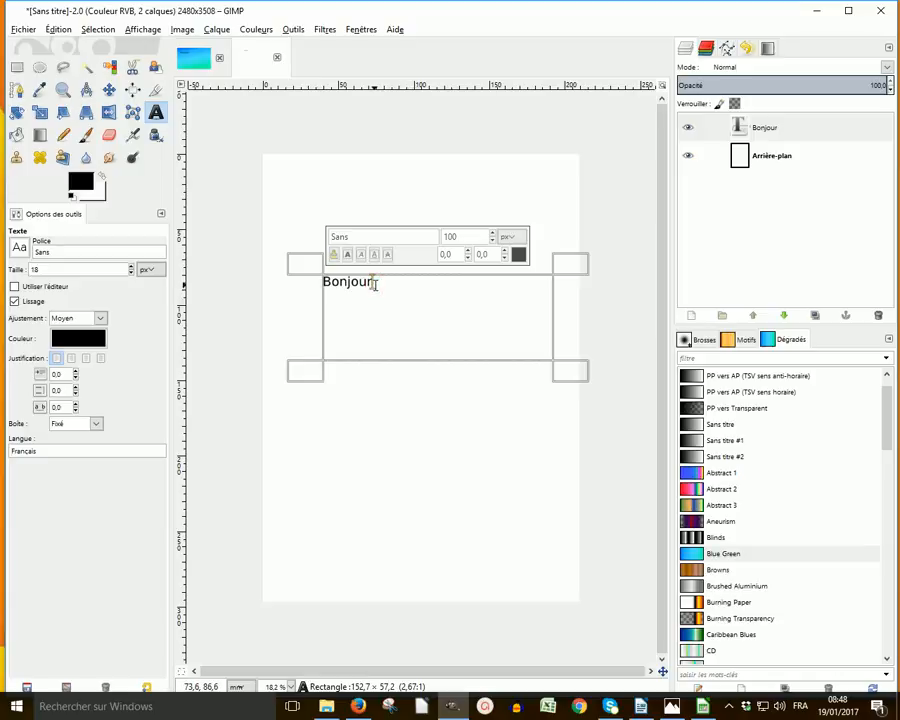
# - Delete the word "Bonjour" from the text frame and rewrite it at 18 px
pyautogui.moveTo(375, 284); pyautogui.dragTo(327, 278)
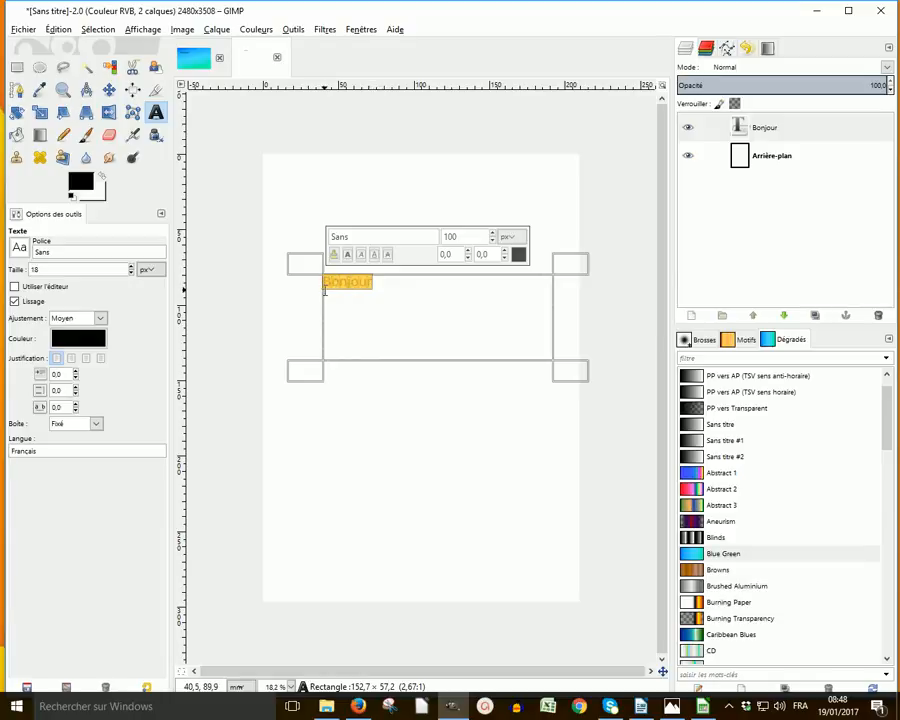
pyautogui.press('BackSpace')
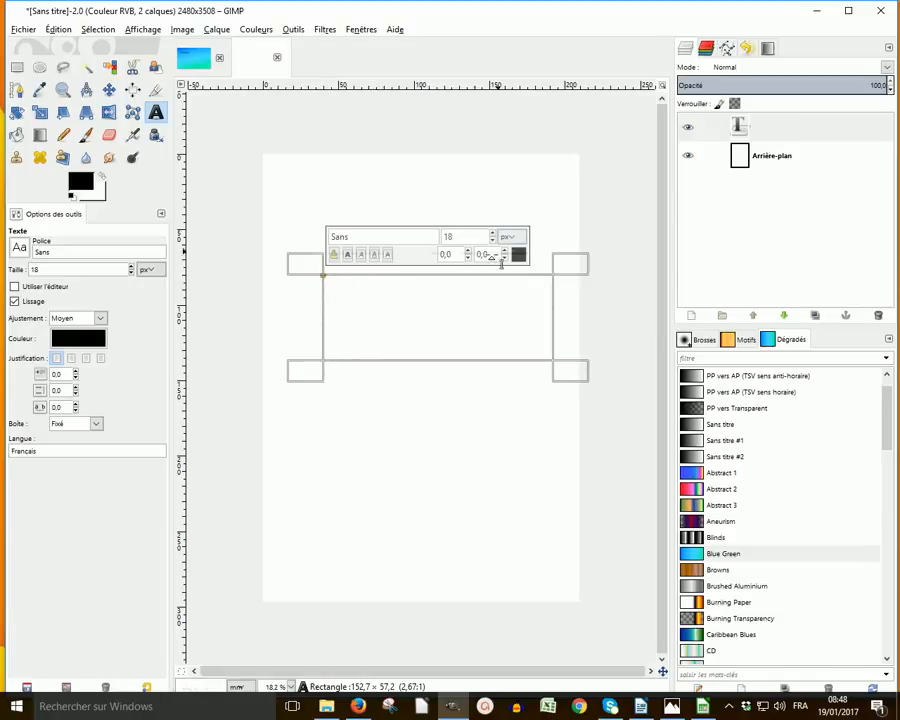
pyautogui.click(361, 302)
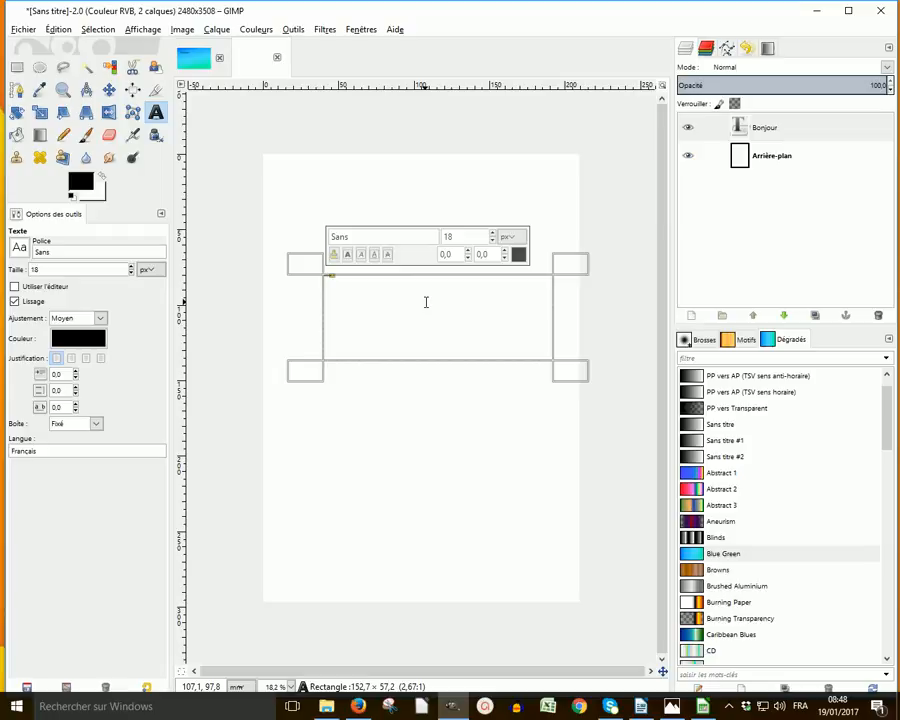
# - Select the tiny "Bonjour" text on the A4 page and set its size to 100 px
pyautogui.click(338, 275)
pyautogui.doubleClick(474, 237)
pyautogui.write('1')
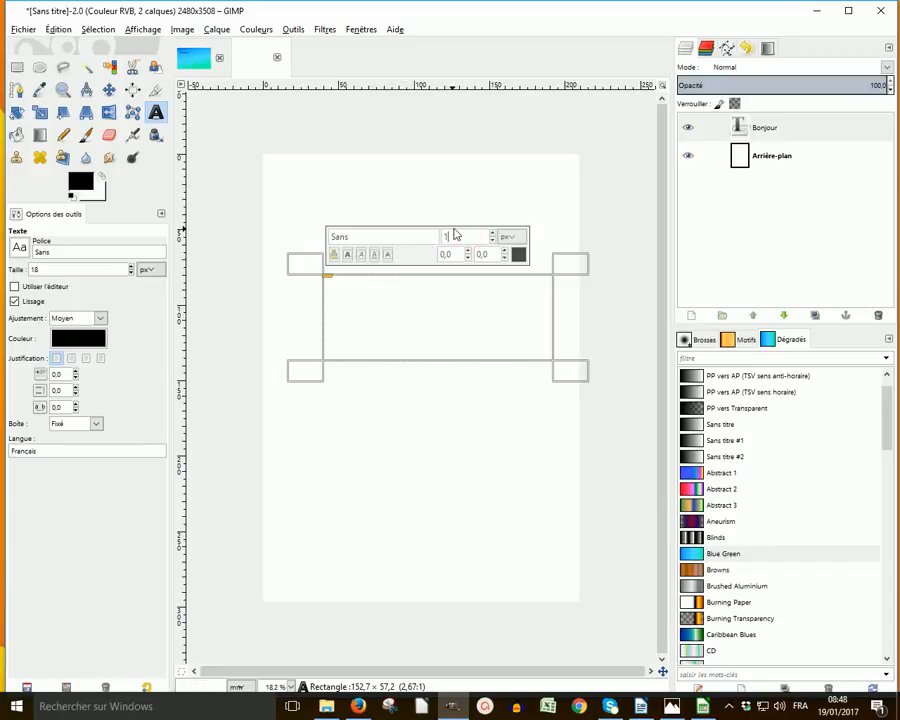
pyautogui.press('Return')
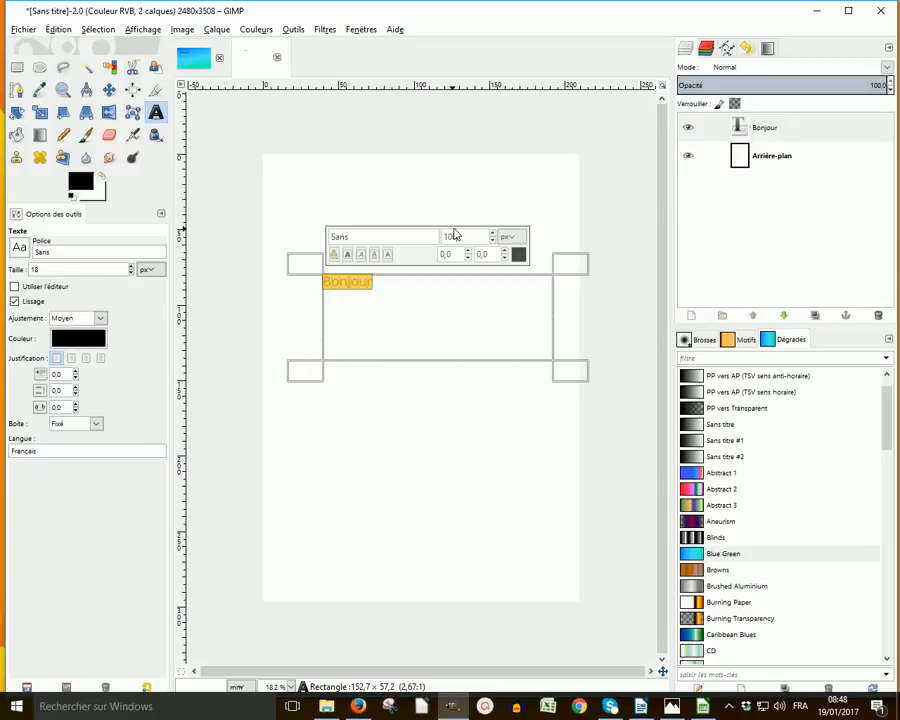
pyautogui.click(466, 326)
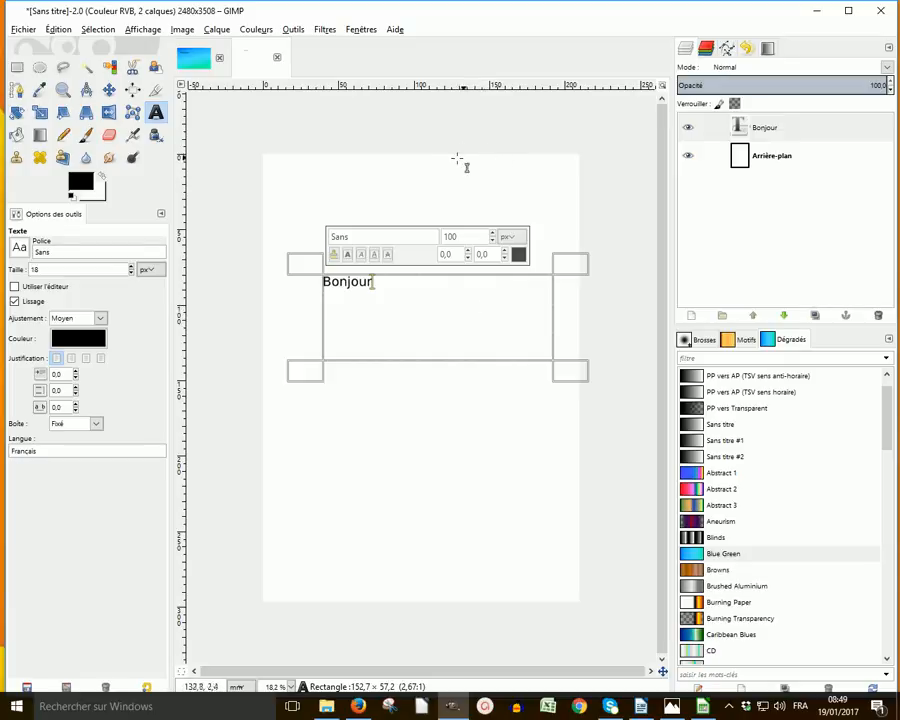
# - Create another new image from the 640x480 template
pyautogui.click(25, 30)
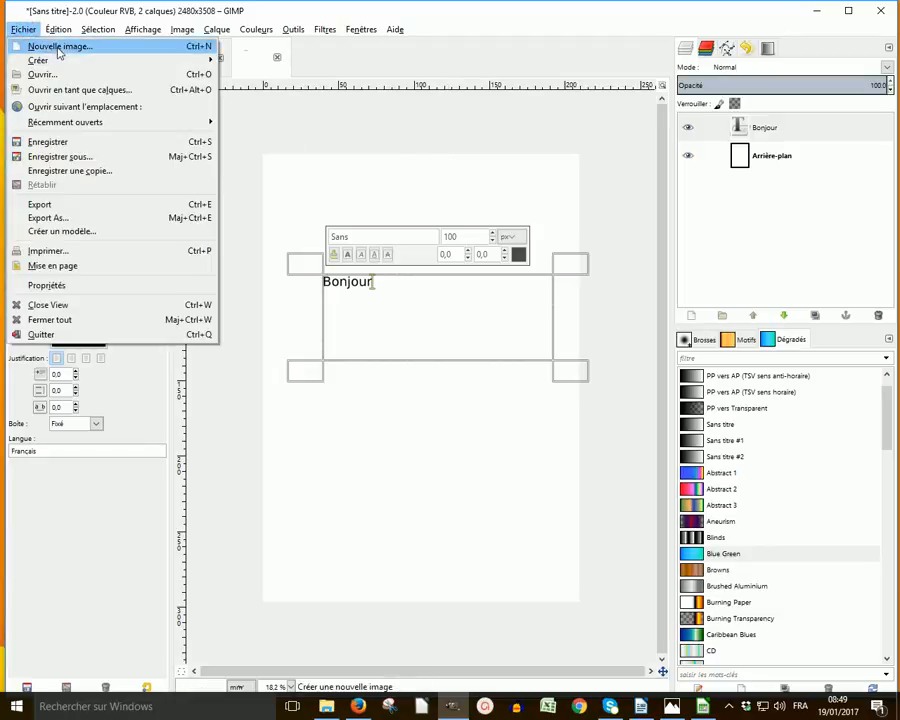
pyautogui.click(57, 47)
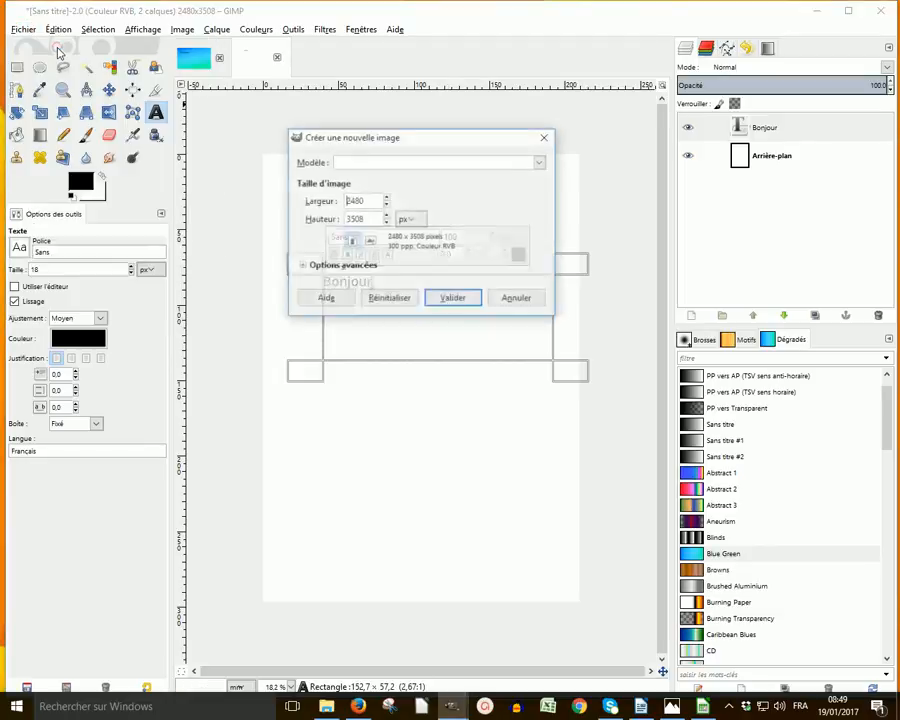
pyautogui.click(540, 163)
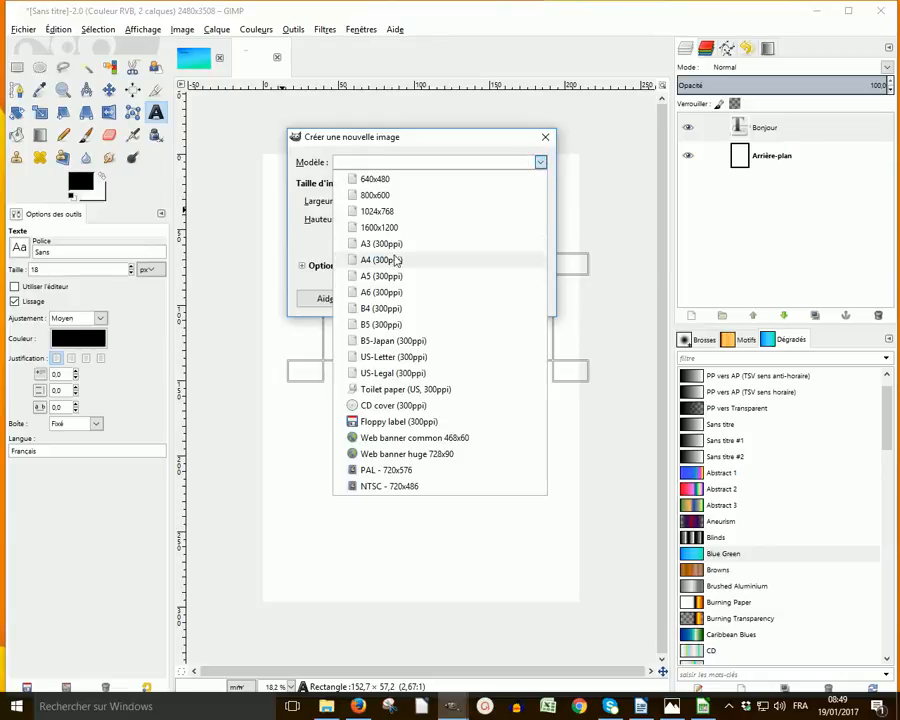
pyautogui.click(354, 178)
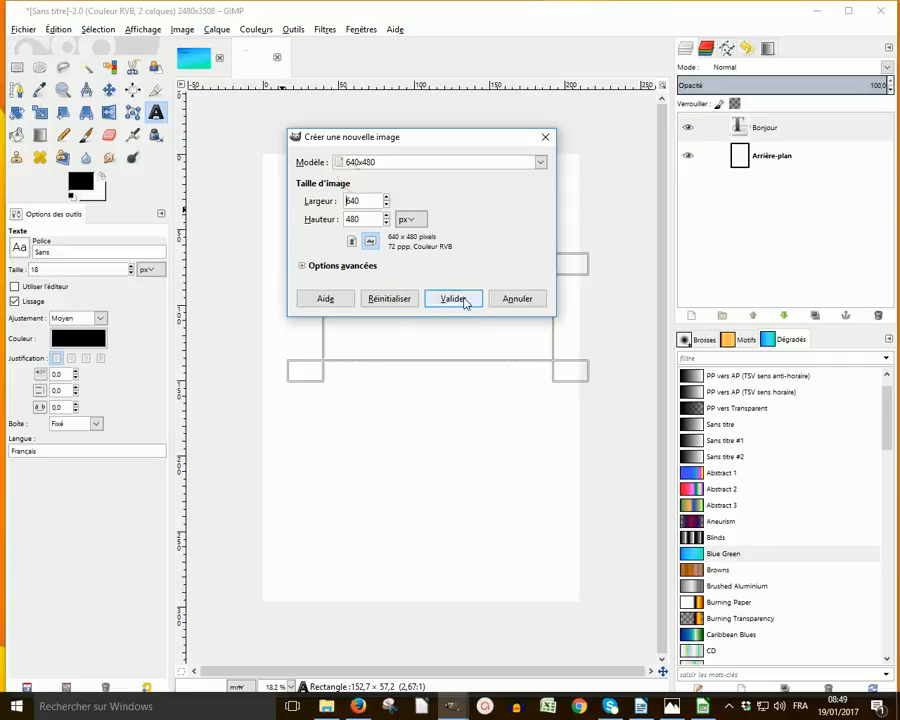
pyautogui.click(450, 294)
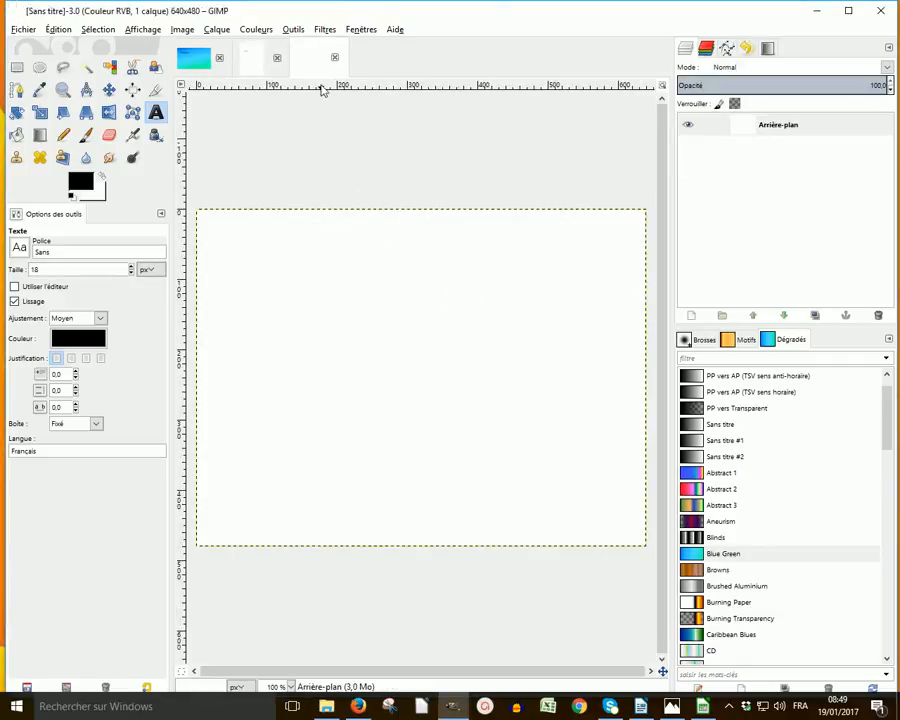
# - Pick a coral red foreground colour (ec5f5f) and fill the blank background of the 640x480 image with it
pyautogui.click(109, 89)
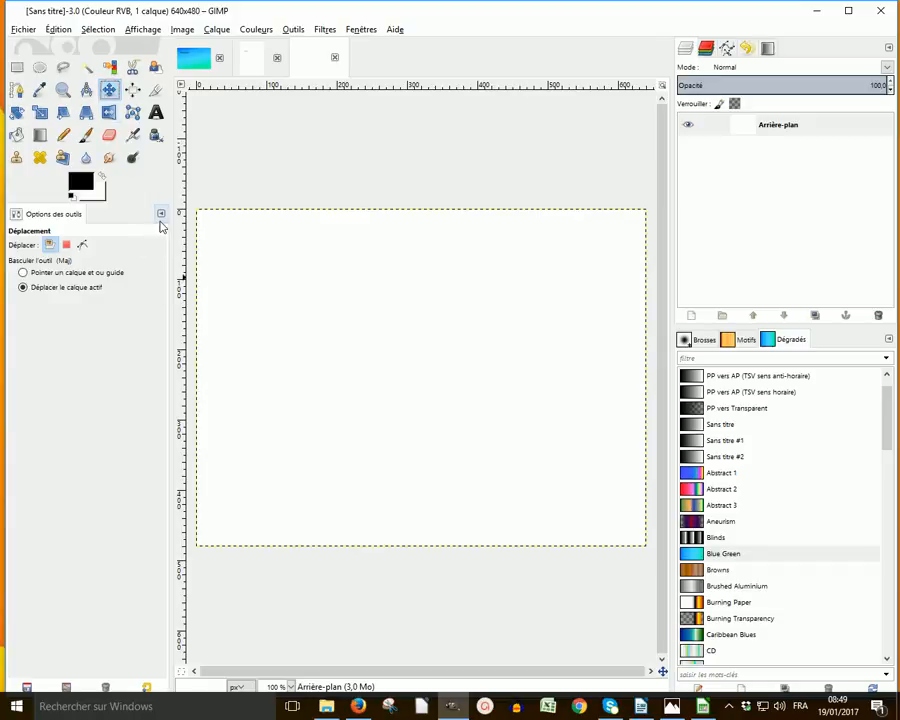
pyautogui.click(17, 136)
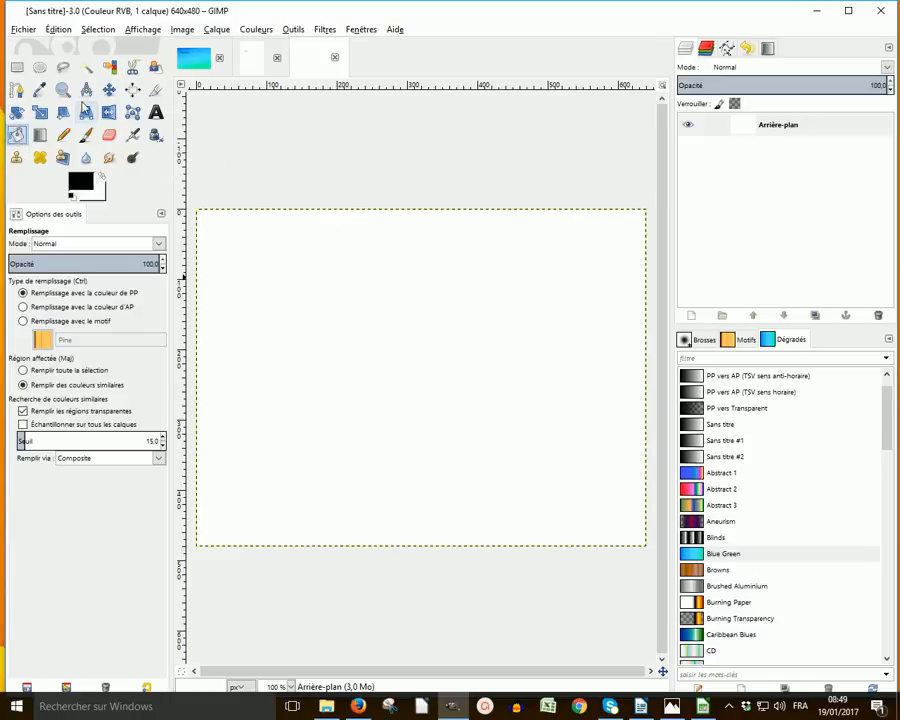
pyautogui.click(79, 189)
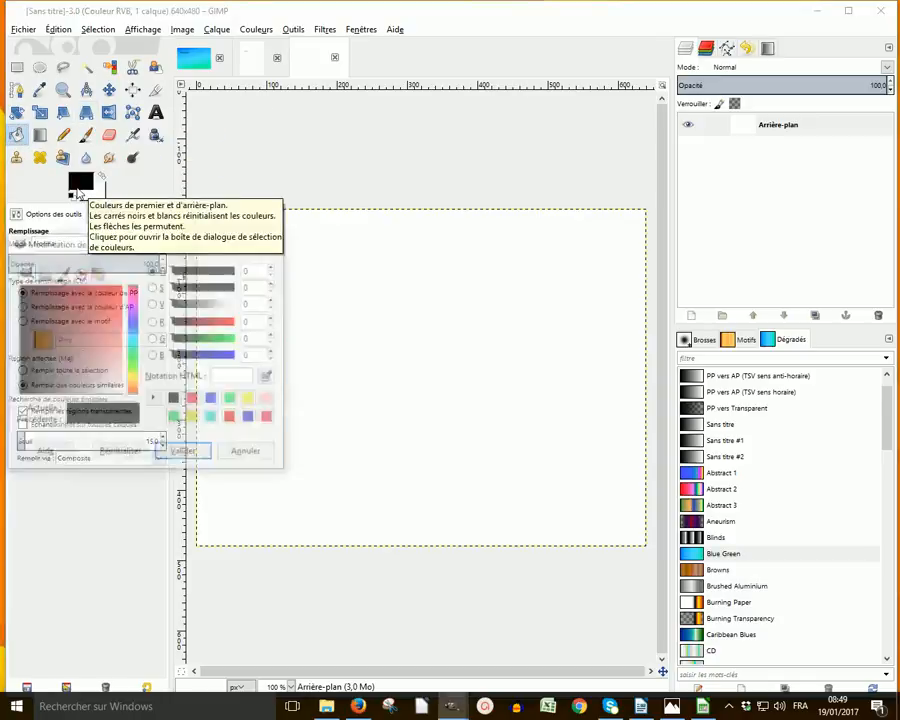
pyautogui.click(133, 300)
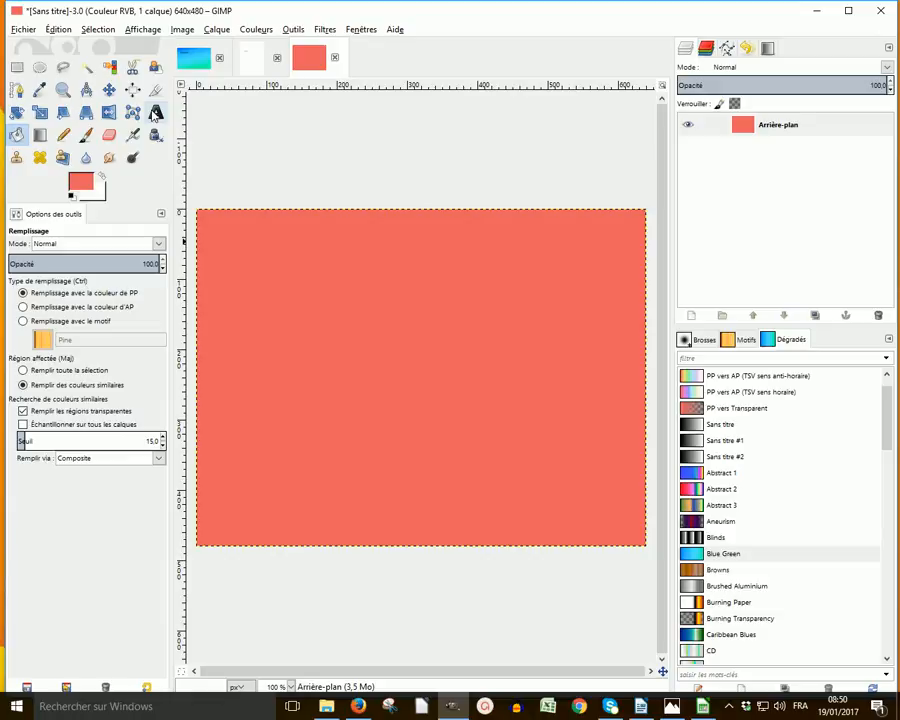
# - Draw a text frame about 248 × 75 px on the red background, set the text size to 25 px and write "Bonjour"
pyautogui.click(156, 113)
pyautogui.moveTo(300, 362); pyautogui.dragTo(474, 414)
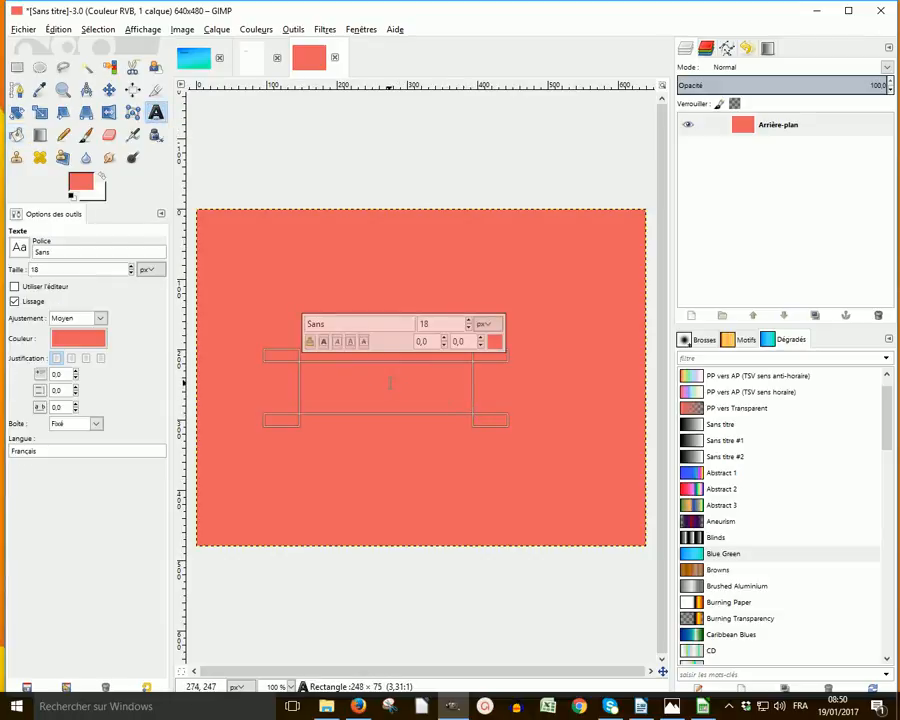
pyautogui.doubleClick(425, 323)
pyautogui.write('25')
pyautogui.click(362, 388)
pyautogui.write('Bo')
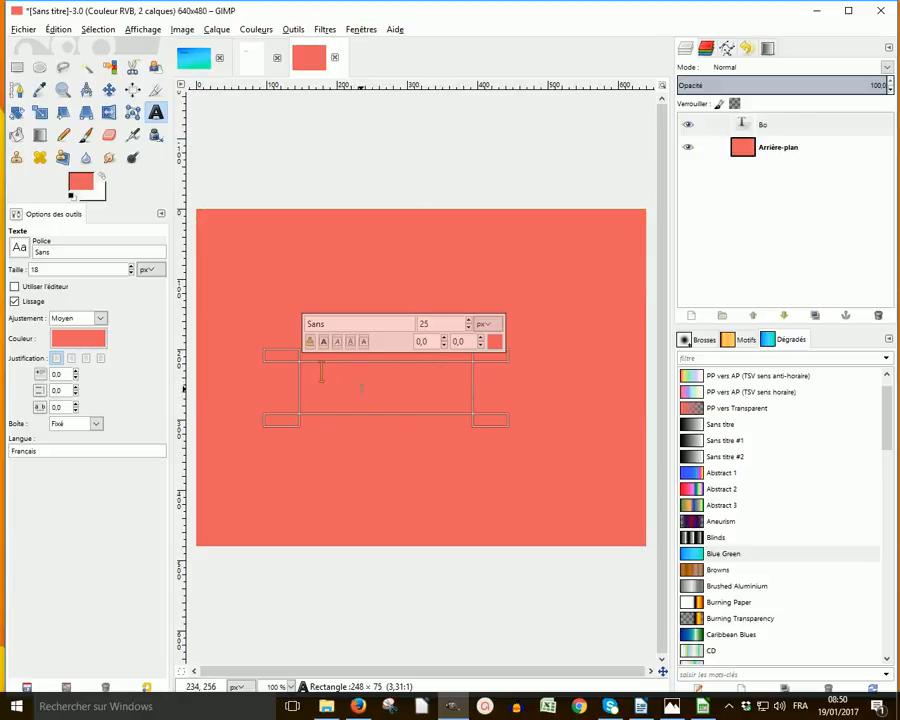
pyautogui.write('njour')
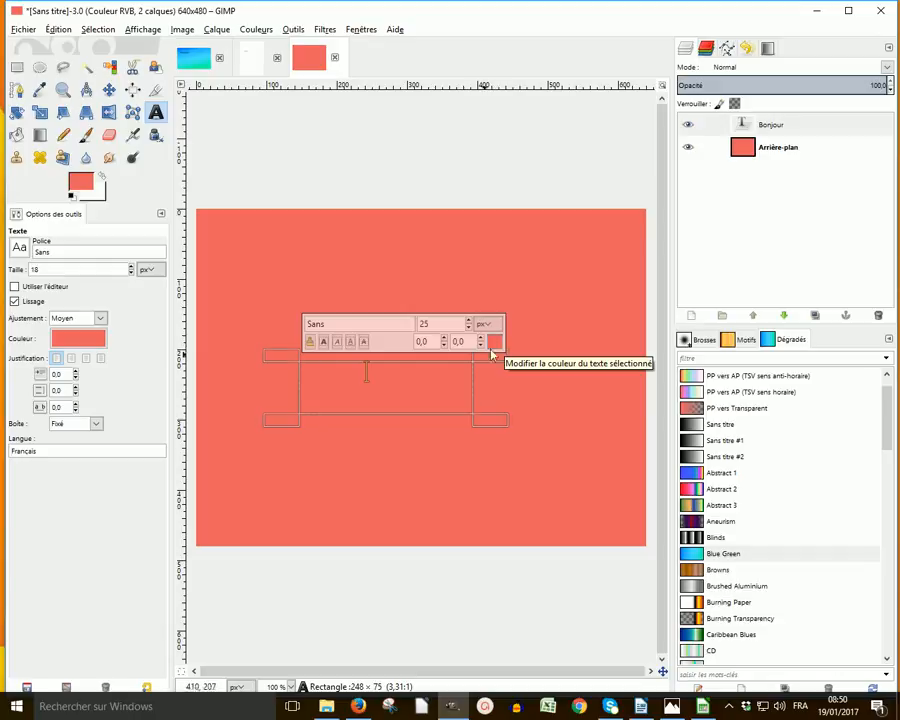
# - Select the whole word "Bonjour" on the red background and change its text colour to black (000000)
pyautogui.moveTo(372, 372); pyautogui.dragTo(271, 380)
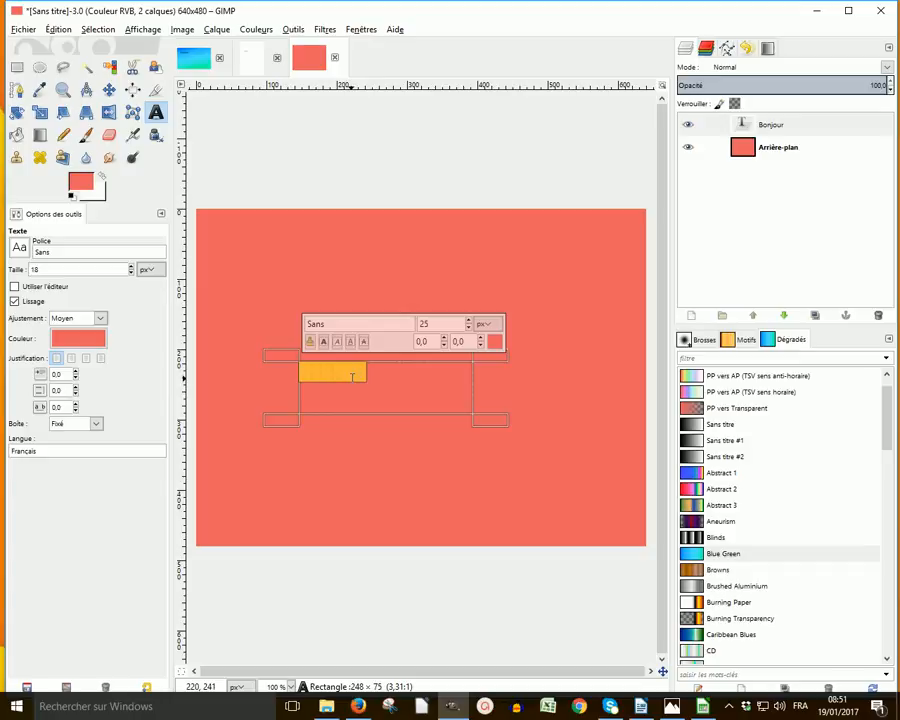
pyautogui.click(497, 344)
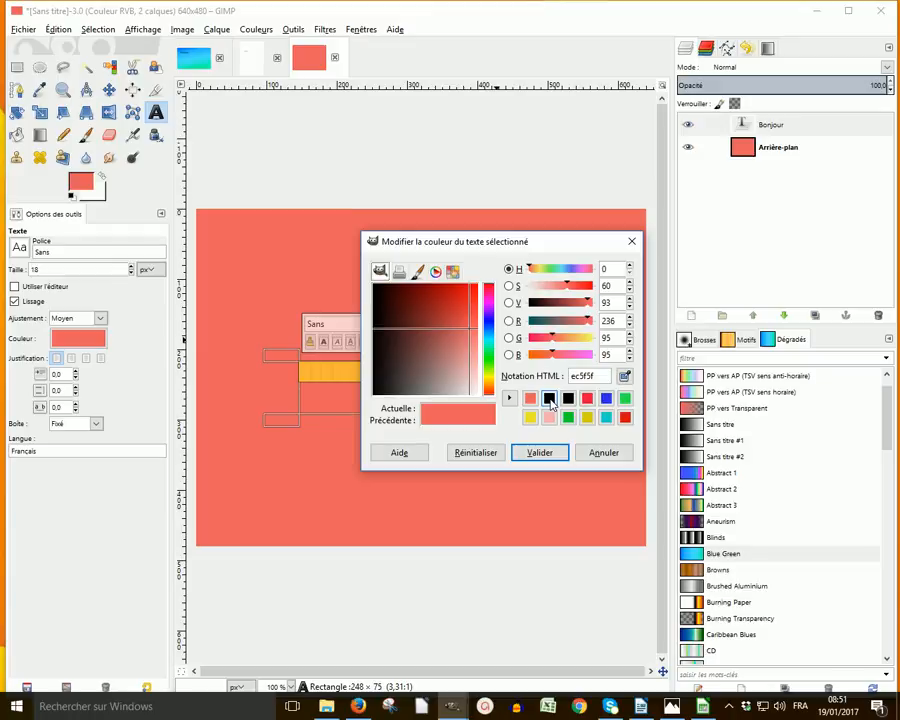
pyautogui.click(549, 399)
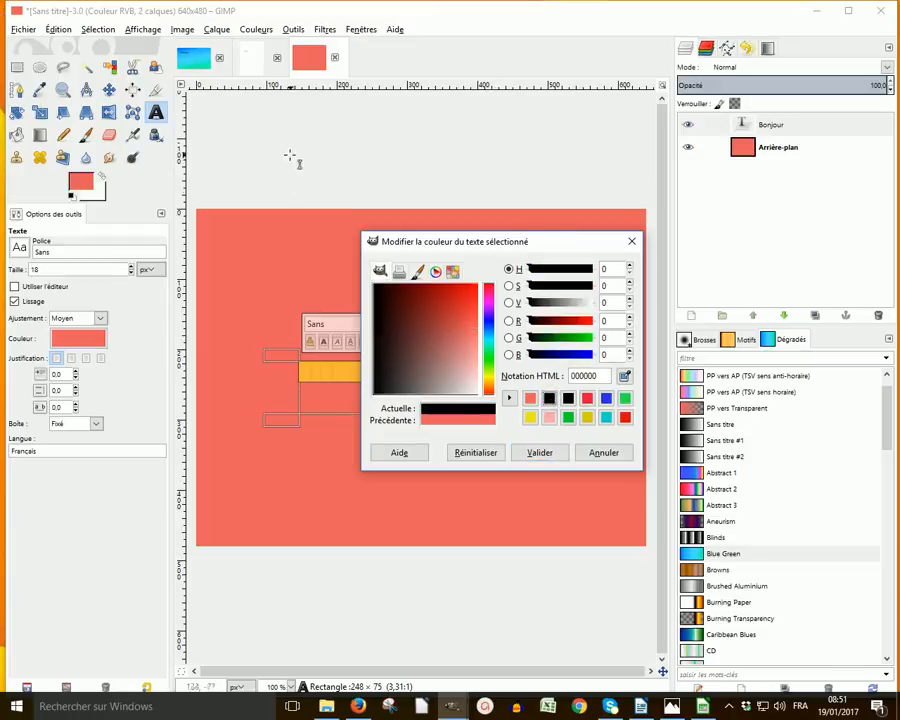
pyautogui.click(539, 452)
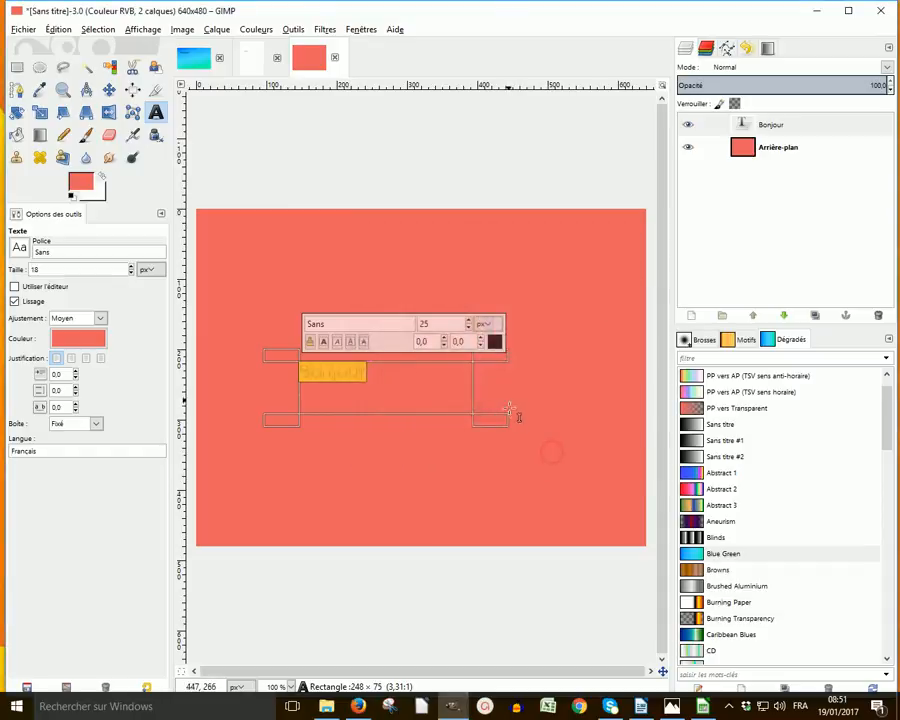
# - Make the Arrière-plan layer of the red image active, and minimize the program window
pyautogui.click(742, 148)
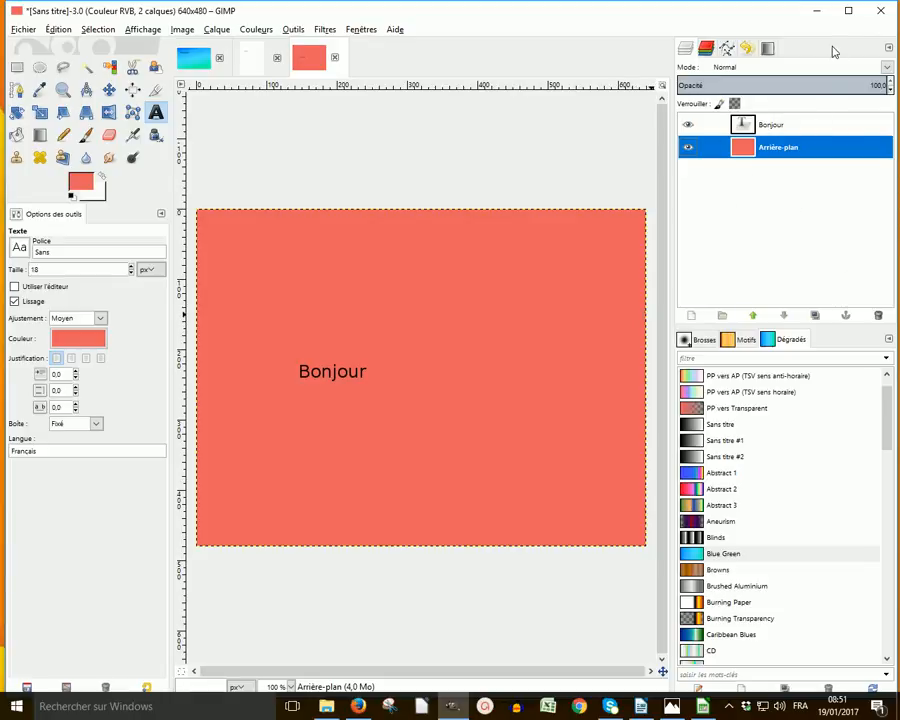
pyautogui.click(816, 11)
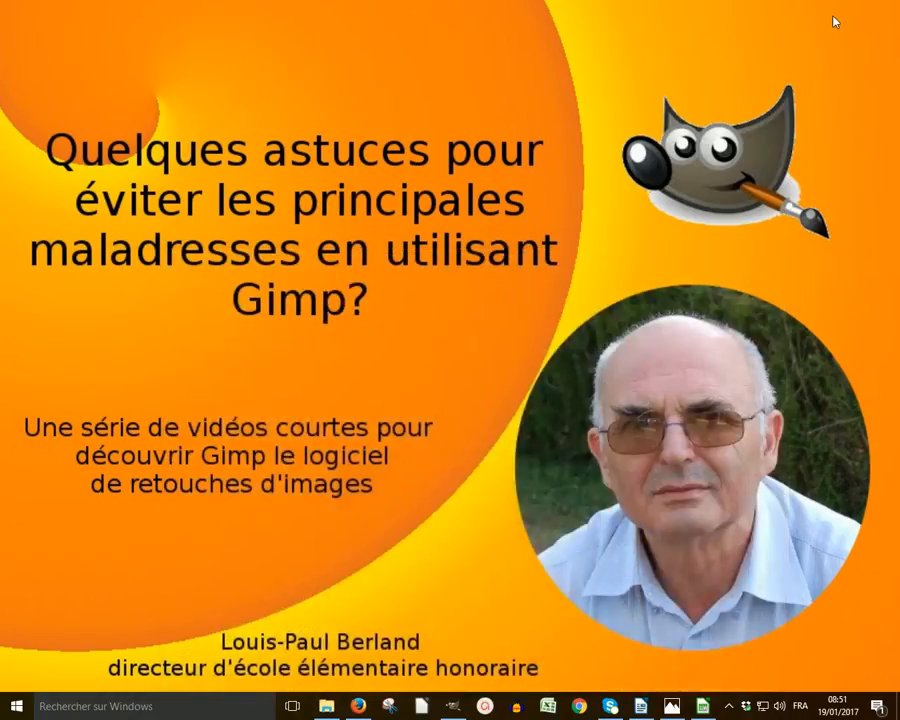